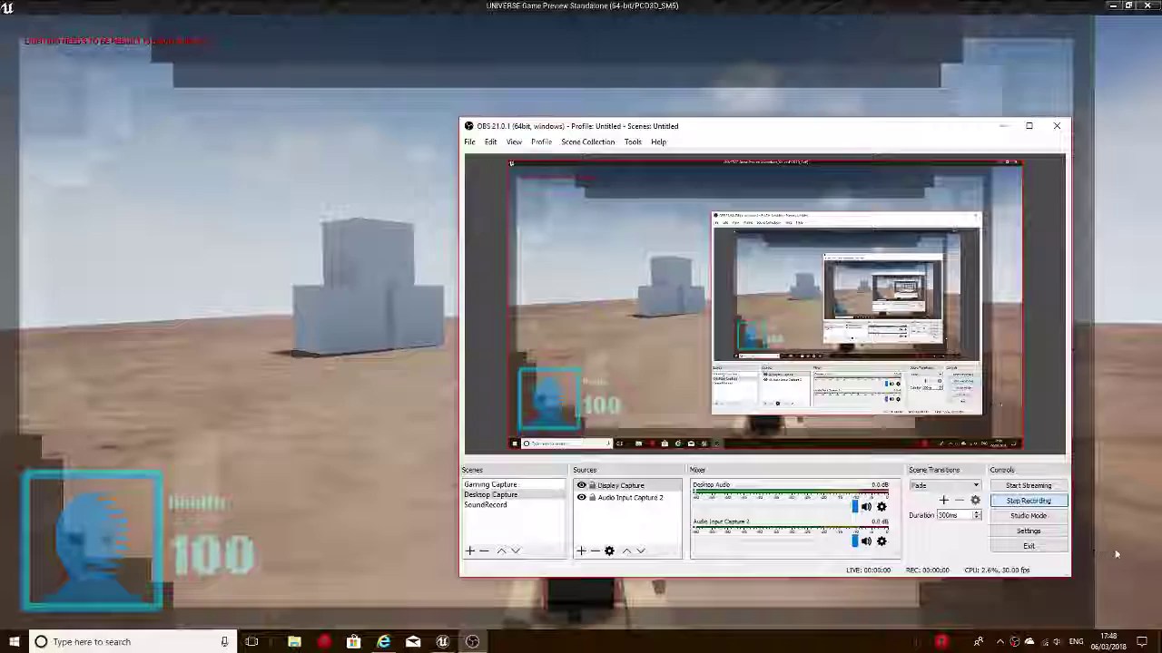
# Fire the Plasma-Pistol at the blocks in the standalone game preview
pyautogui.click(1116, 554)
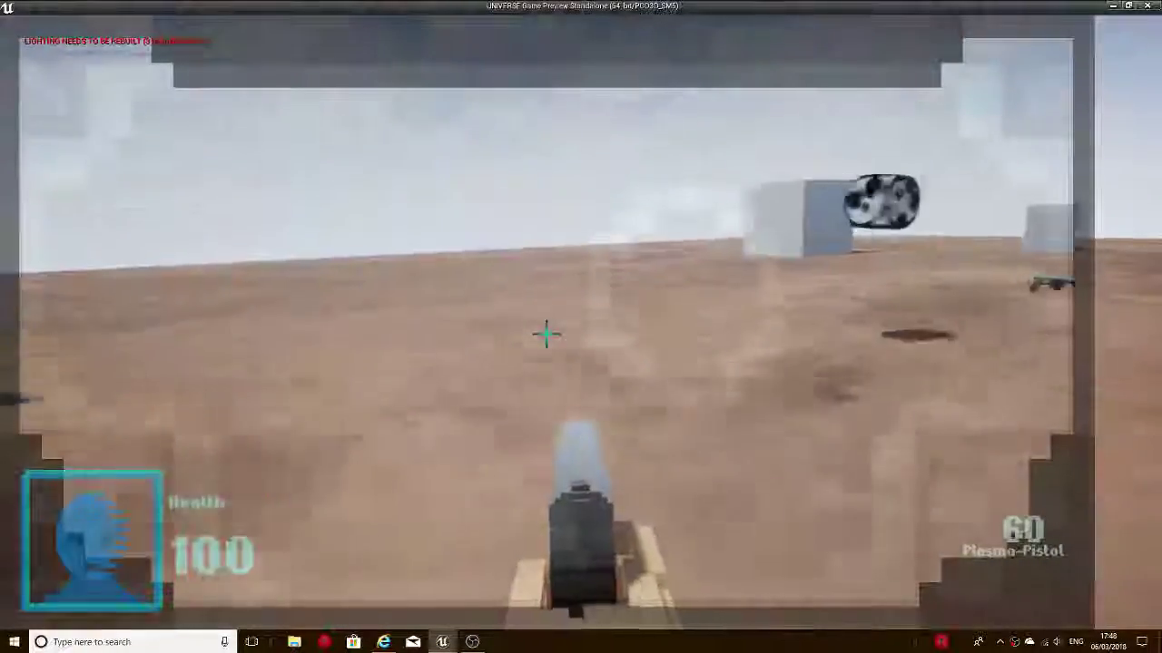
pyautogui.click(546, 334)
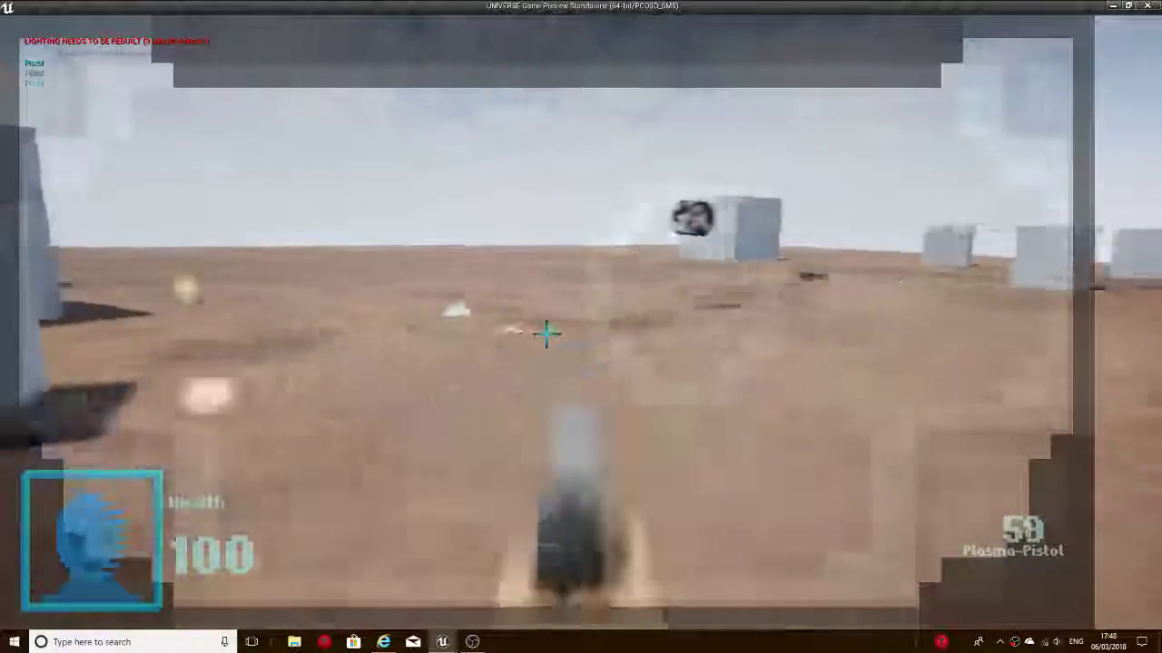
pyautogui.click(546, 334)
pyautogui.click(547, 334)
pyautogui.click(546, 334)
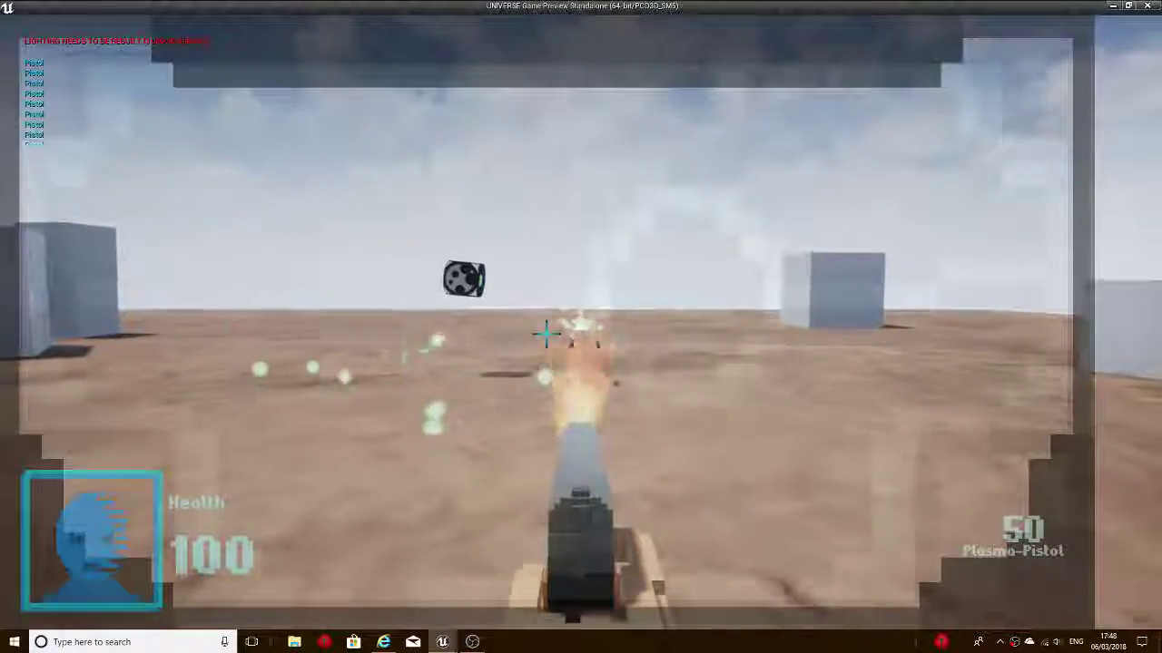
# Switch to the Duel-SMG and fire it while turning, hitting the rolling ball
pyautogui.press('2')
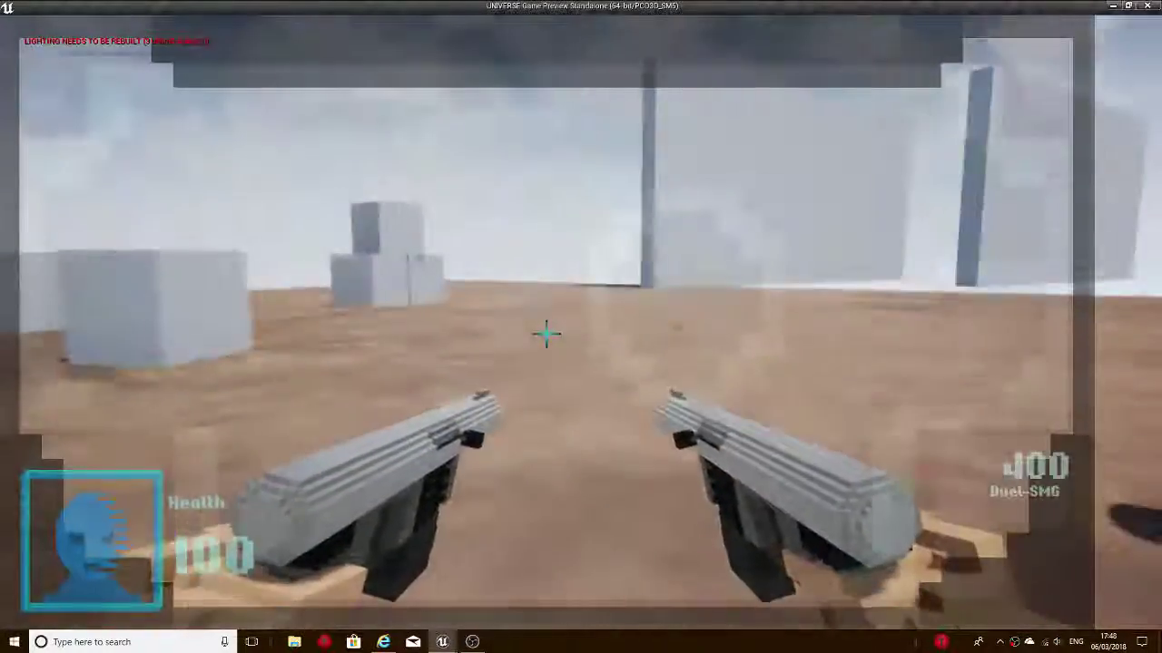
pyautogui.moveTo(546, 334); pyautogui.dragTo(546, 334)
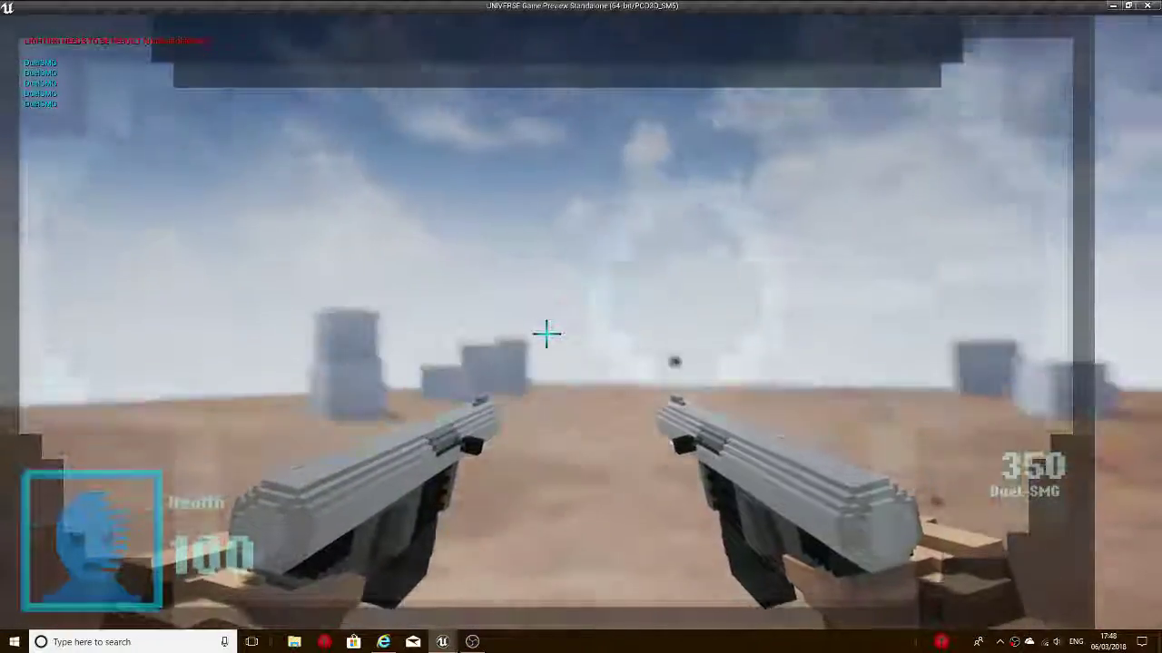
pyautogui.click(546, 334)
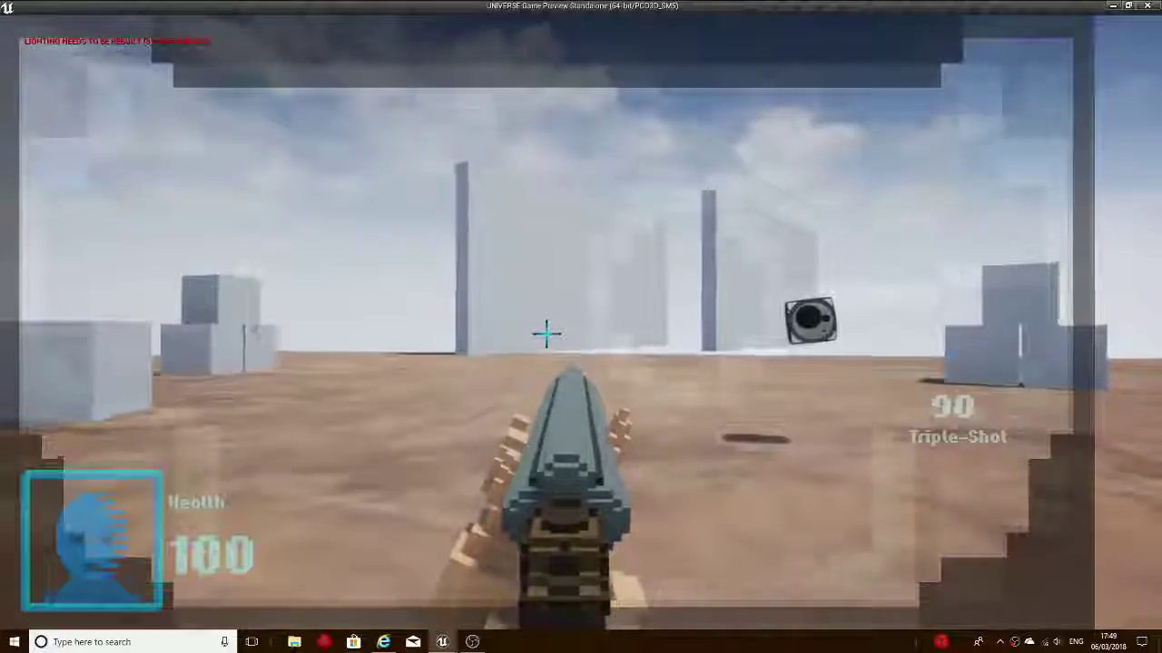
# Move forward through the arena firing the Triple-Shot weapon, then exit the preview with Esc
pyautogui.click(547, 334)
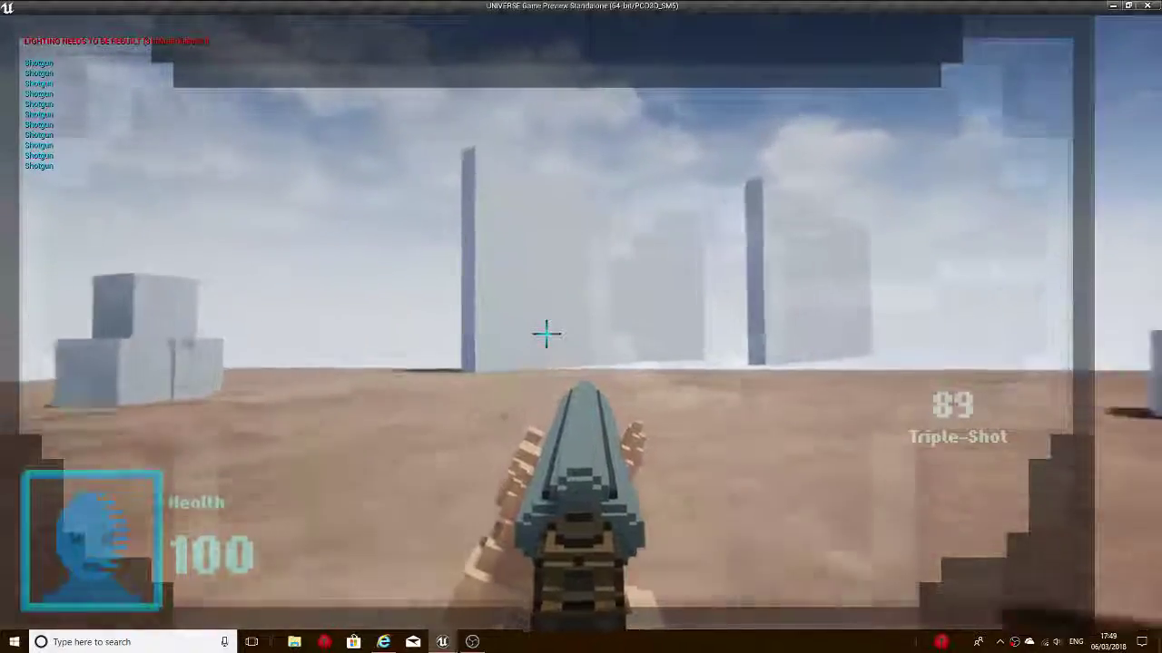
pyautogui.press('w')
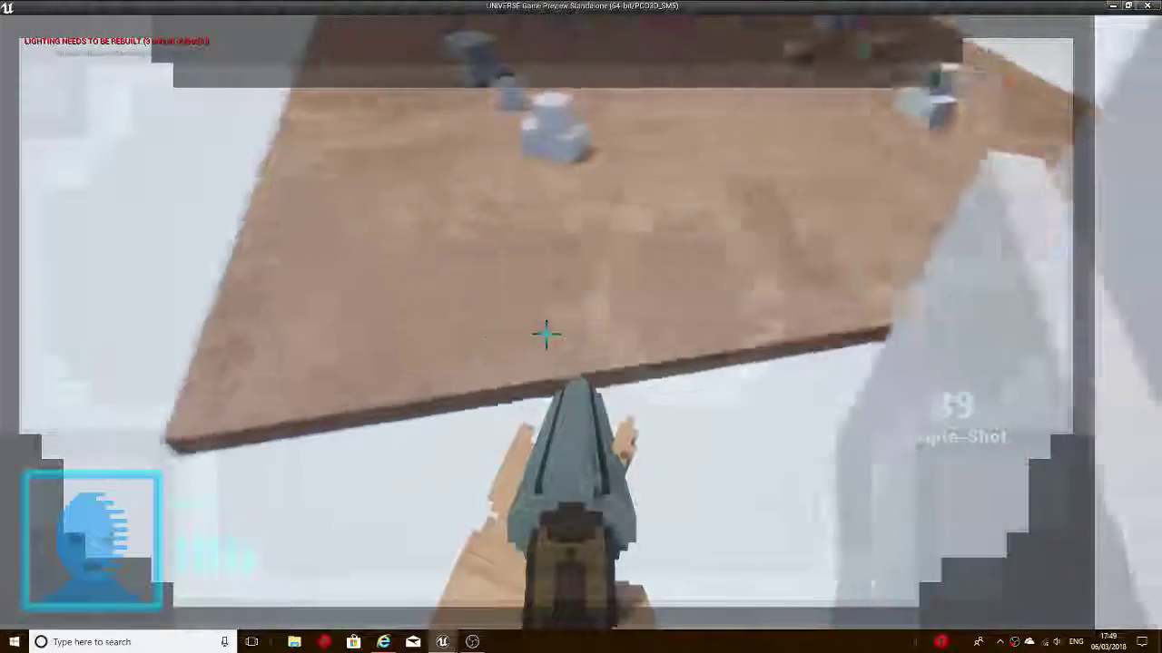
pyautogui.click(546, 334)
pyautogui.click(546, 334)
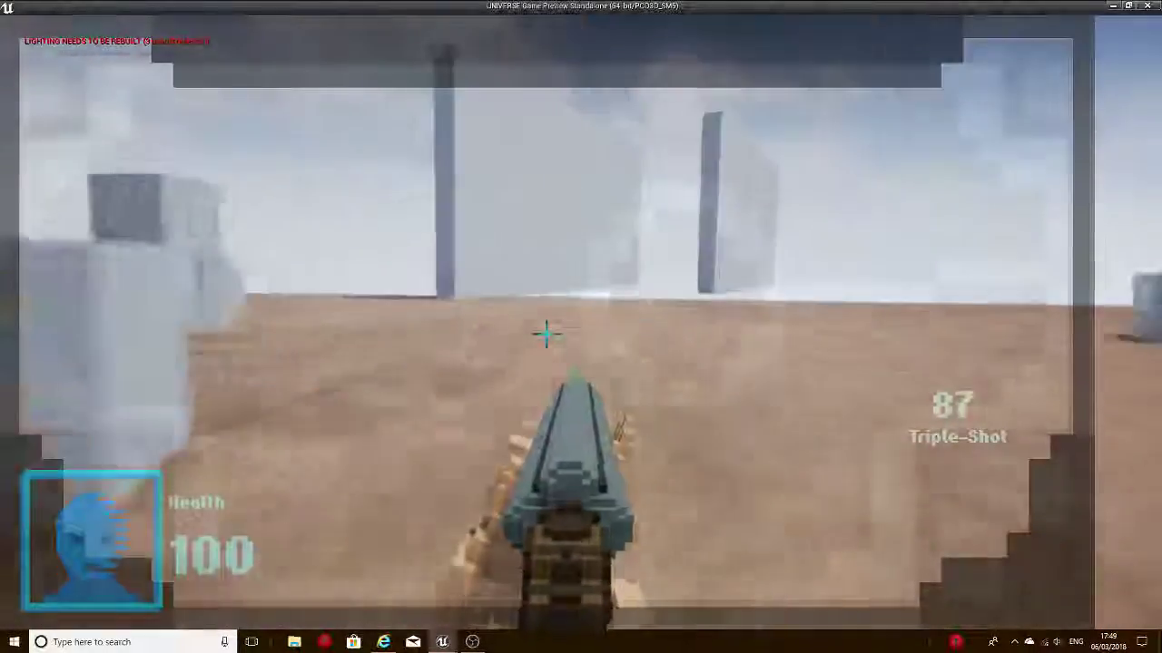
pyautogui.click(546, 334)
pyautogui.click(546, 334)
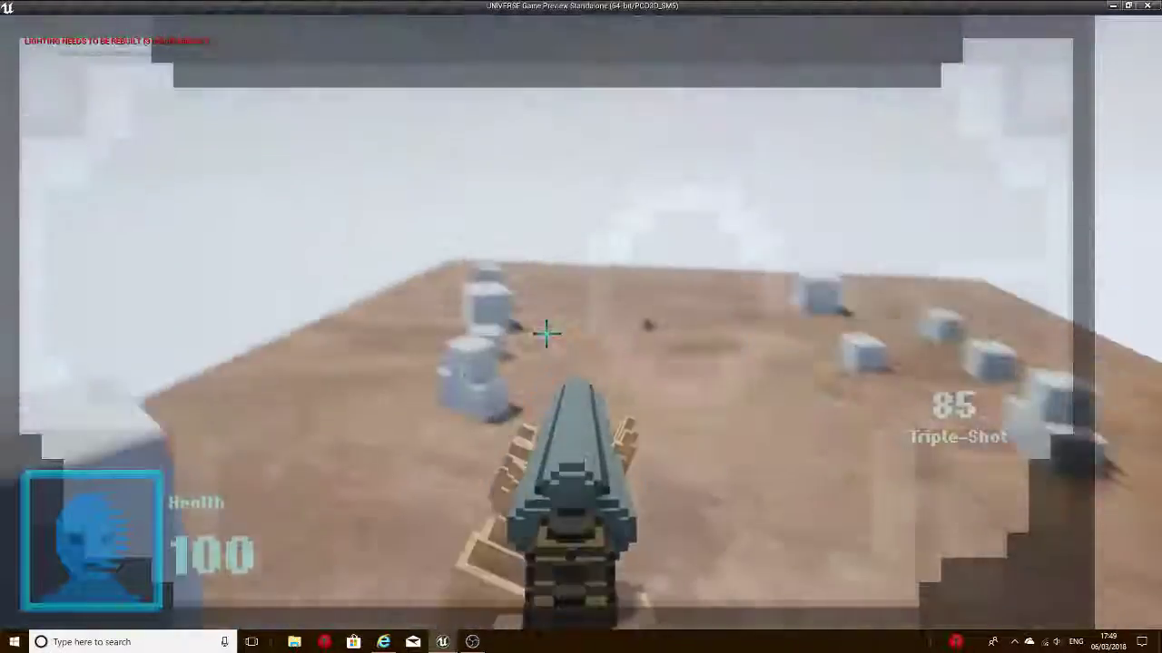
pyautogui.press('Escape')
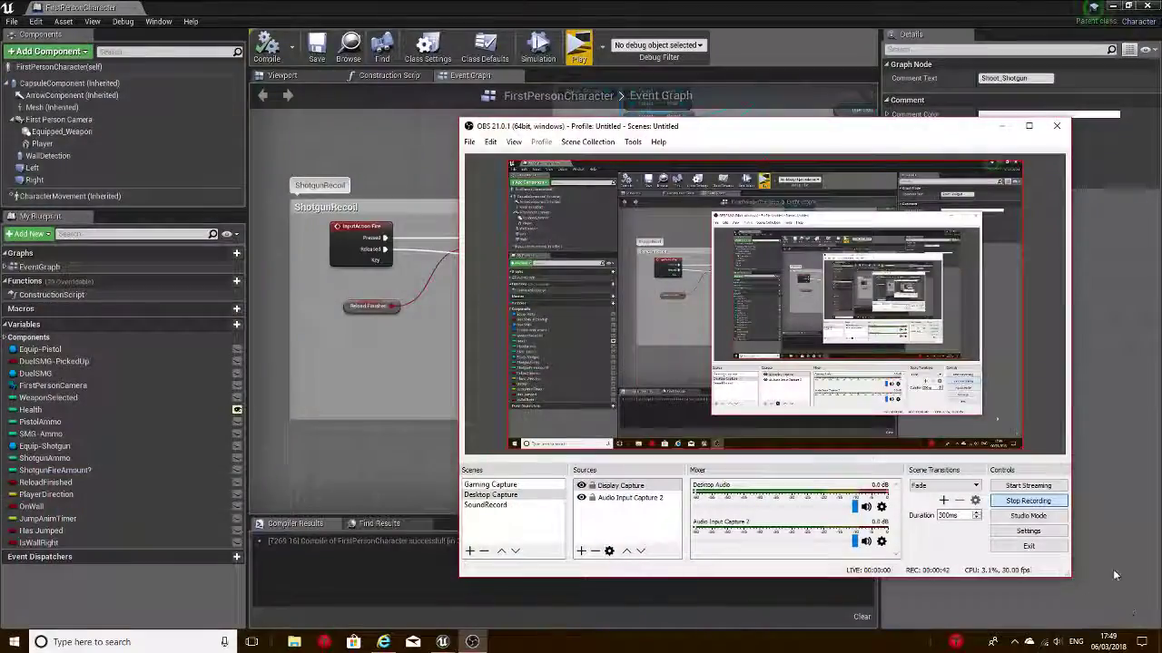
# Minimize OBS and open the FPS-UI widget from the Character folder in the Content Browser
pyautogui.click(1002, 128)
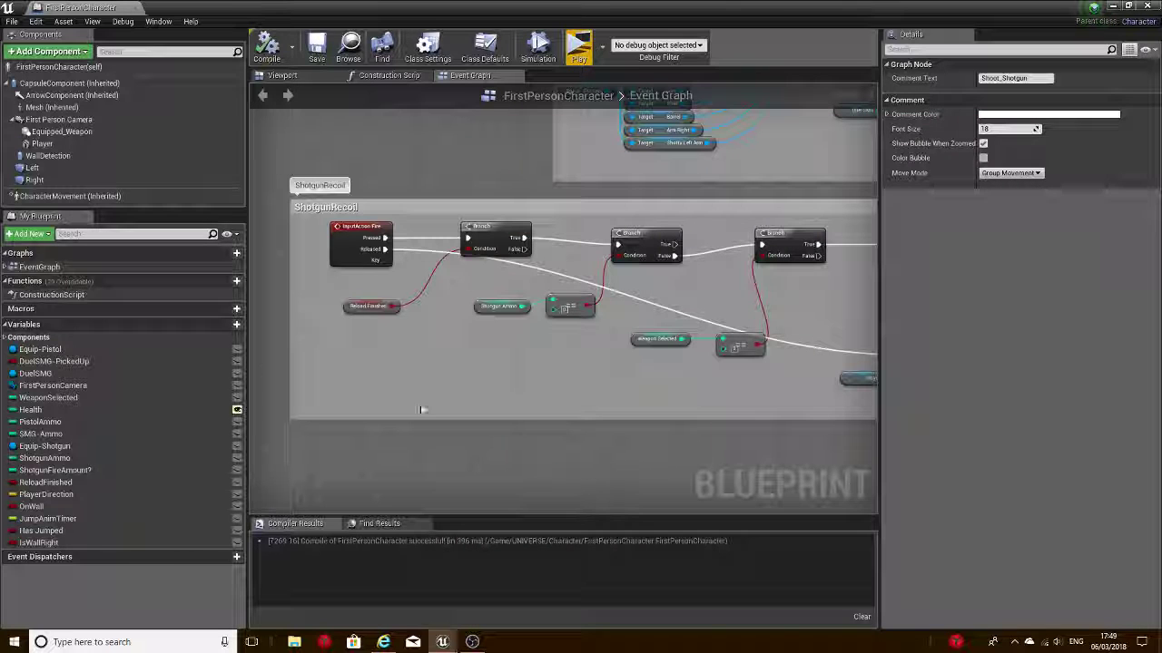
pyautogui.click(314, 76)
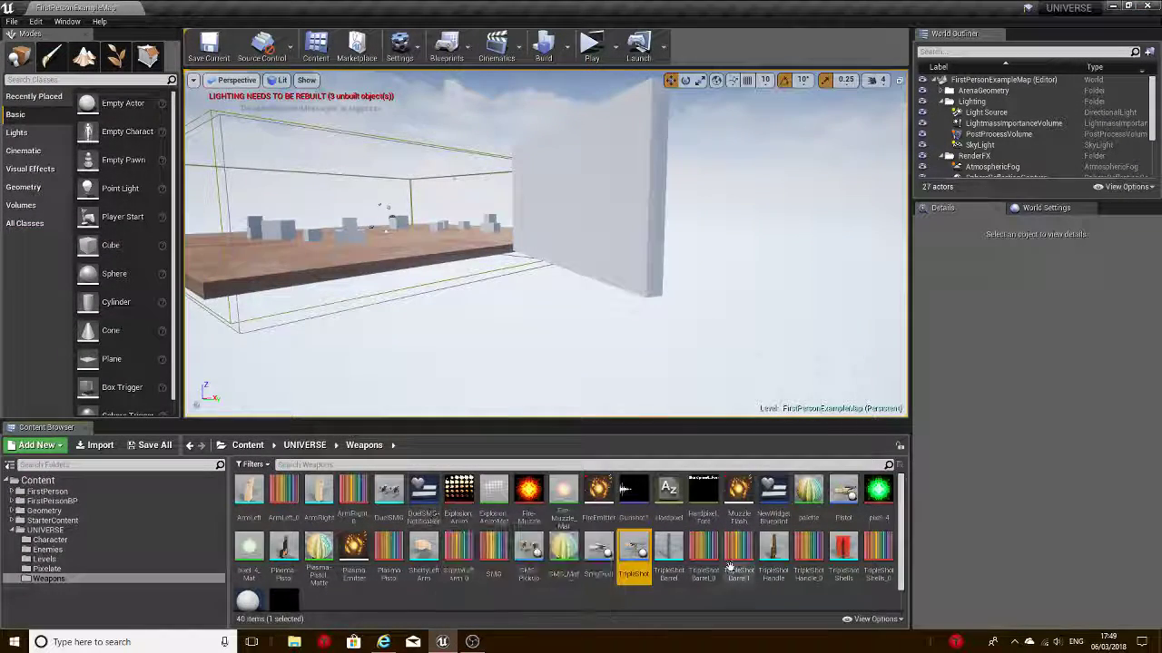
pyautogui.click(82, 540)
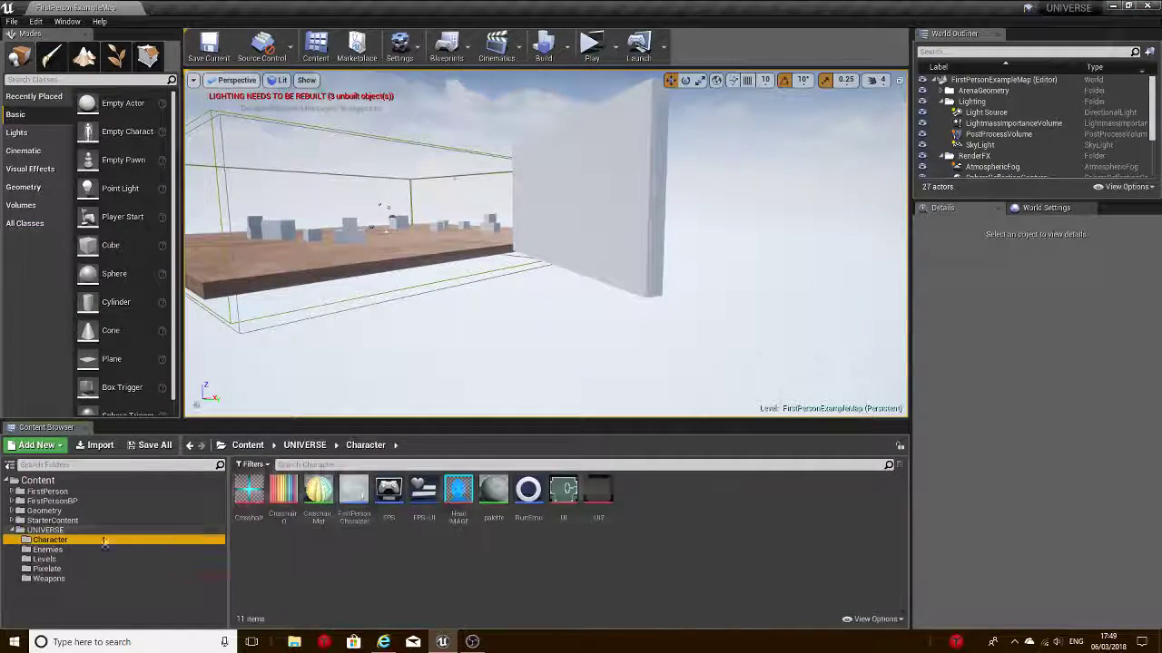
pyautogui.doubleClick(419, 490)
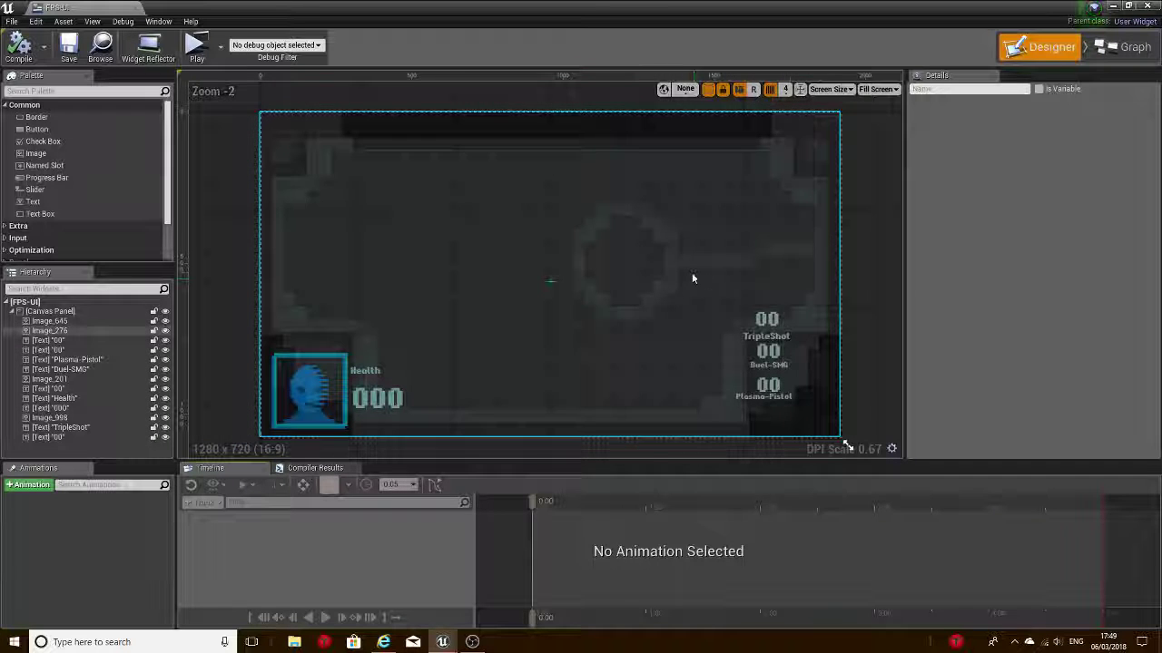
# Anchor the crosshair image Image_998 to the canvas centre
pyautogui.click(329, 404)
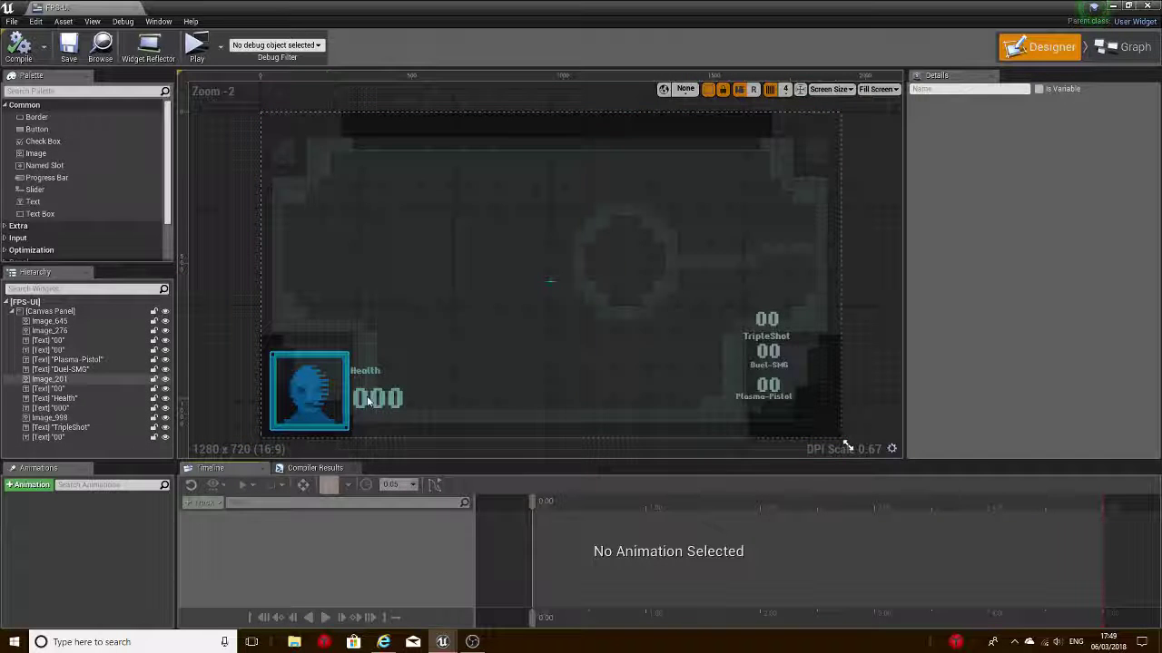
pyautogui.click(552, 287)
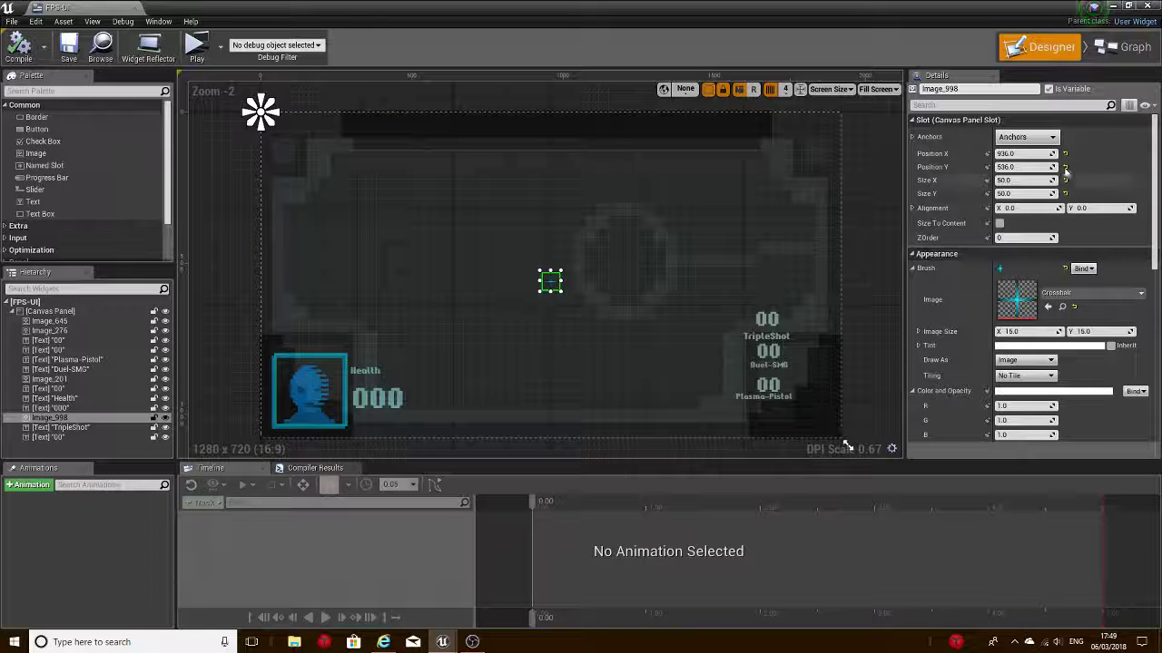
pyautogui.click(1026, 136)
pyautogui.click(1058, 237)
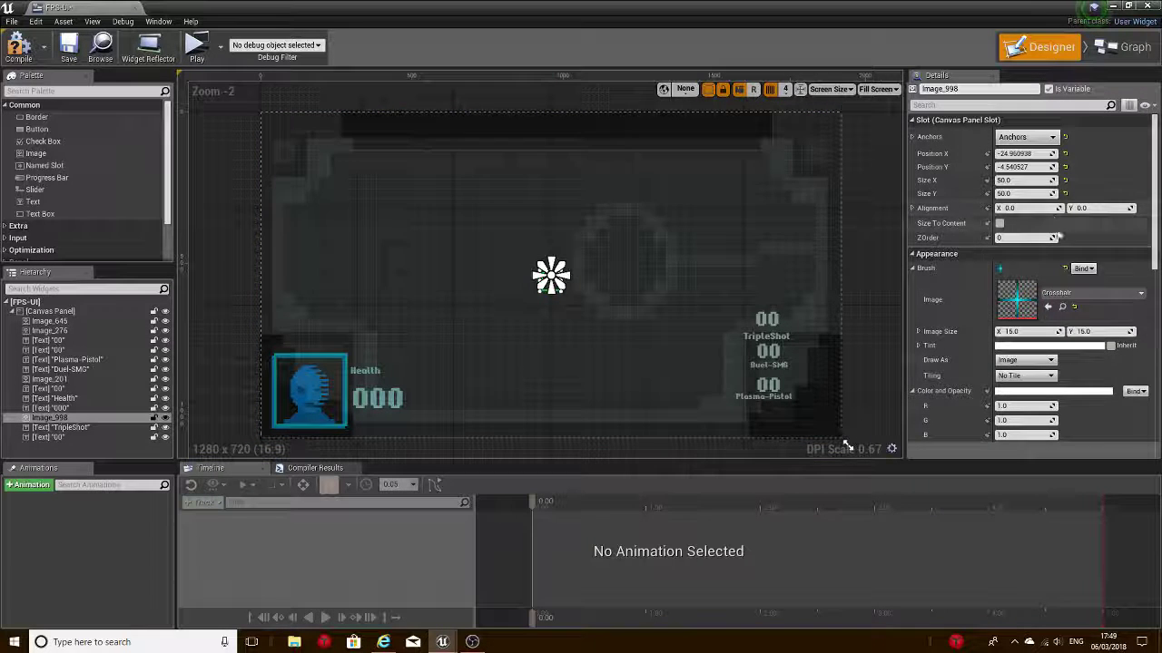
# Anchor frame image Image_276 and overlay Image_645 to the centre, then compile the widget
pyautogui.click(754, 266)
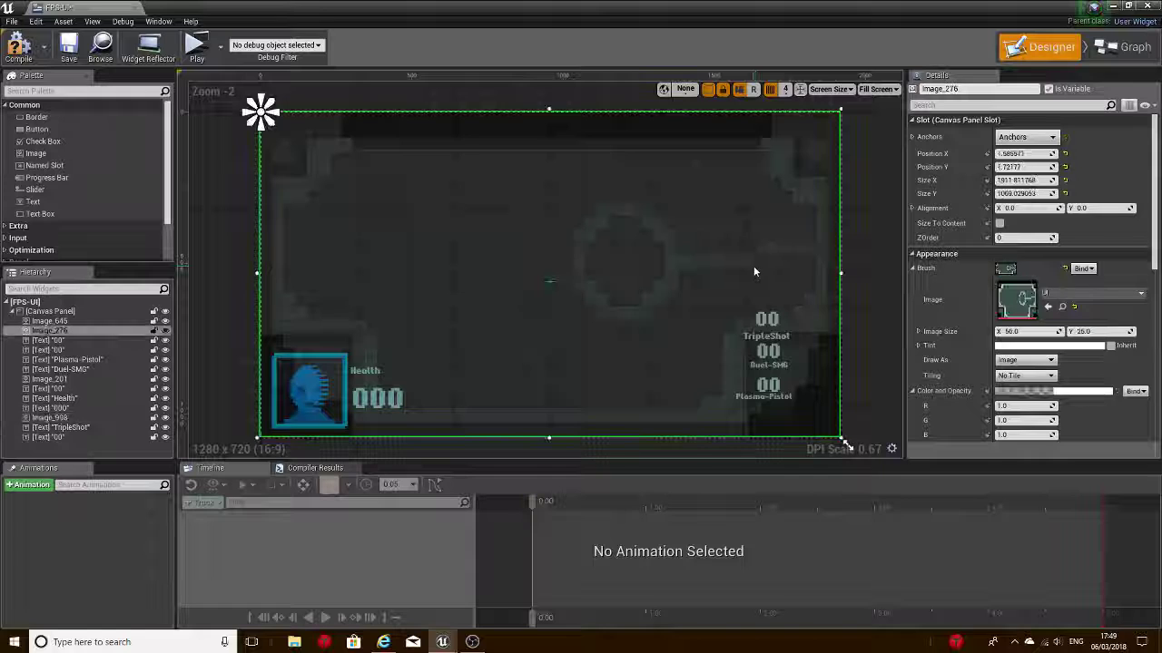
pyautogui.click(1027, 136)
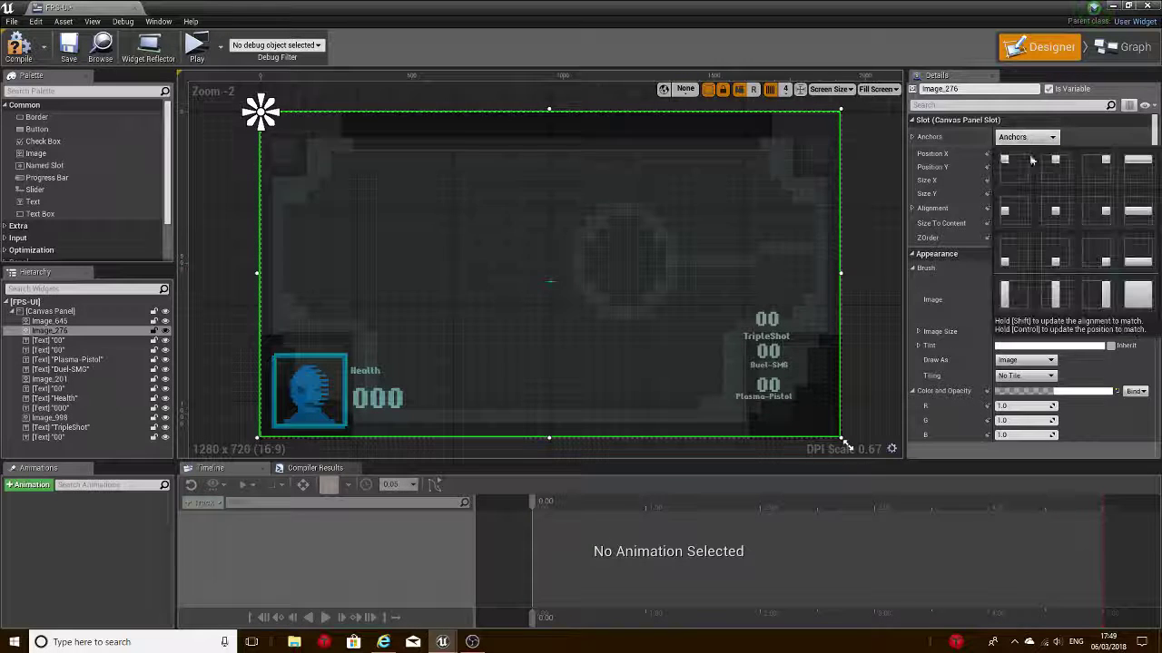
pyautogui.click(1054, 211)
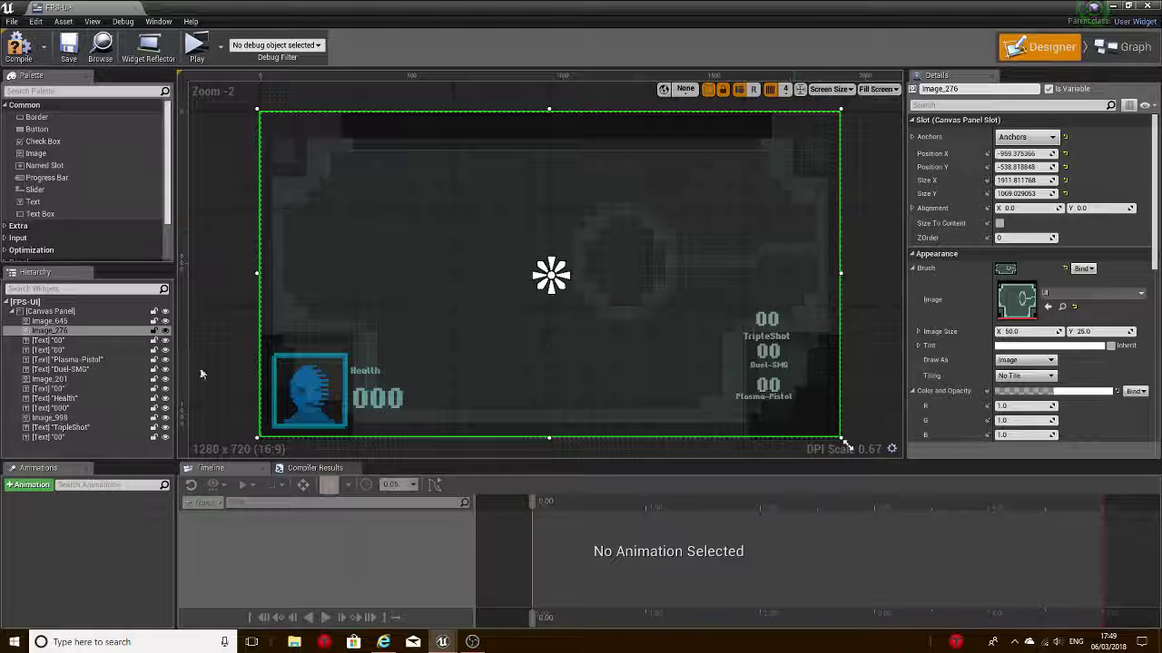
pyautogui.click(50, 321)
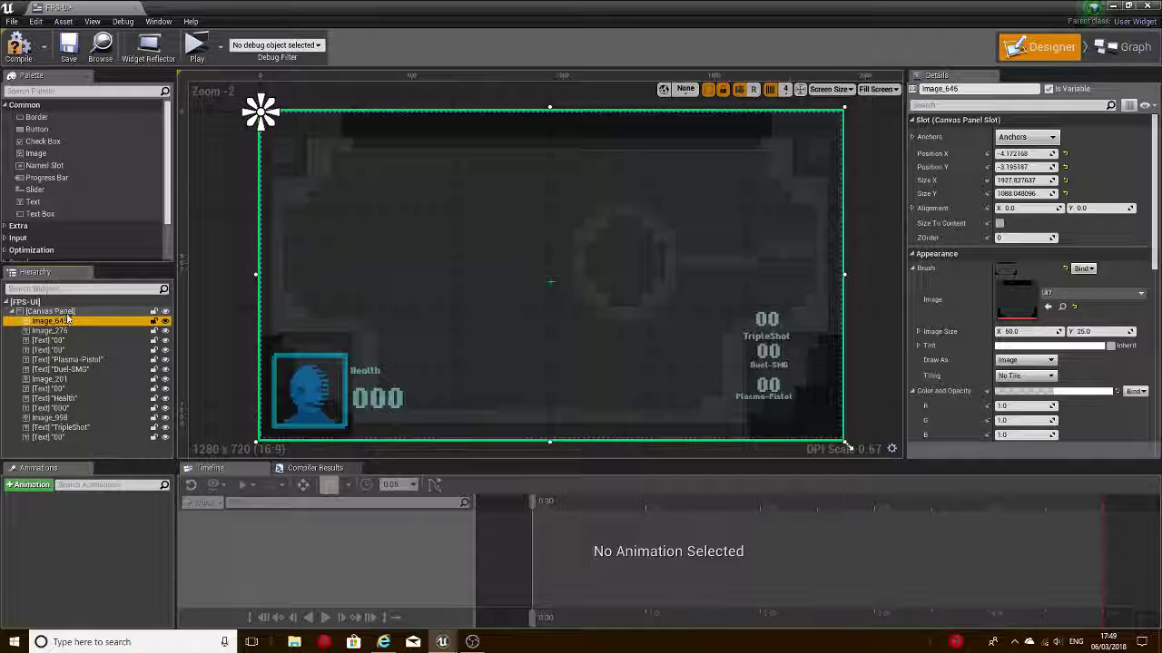
pyautogui.click(1029, 146)
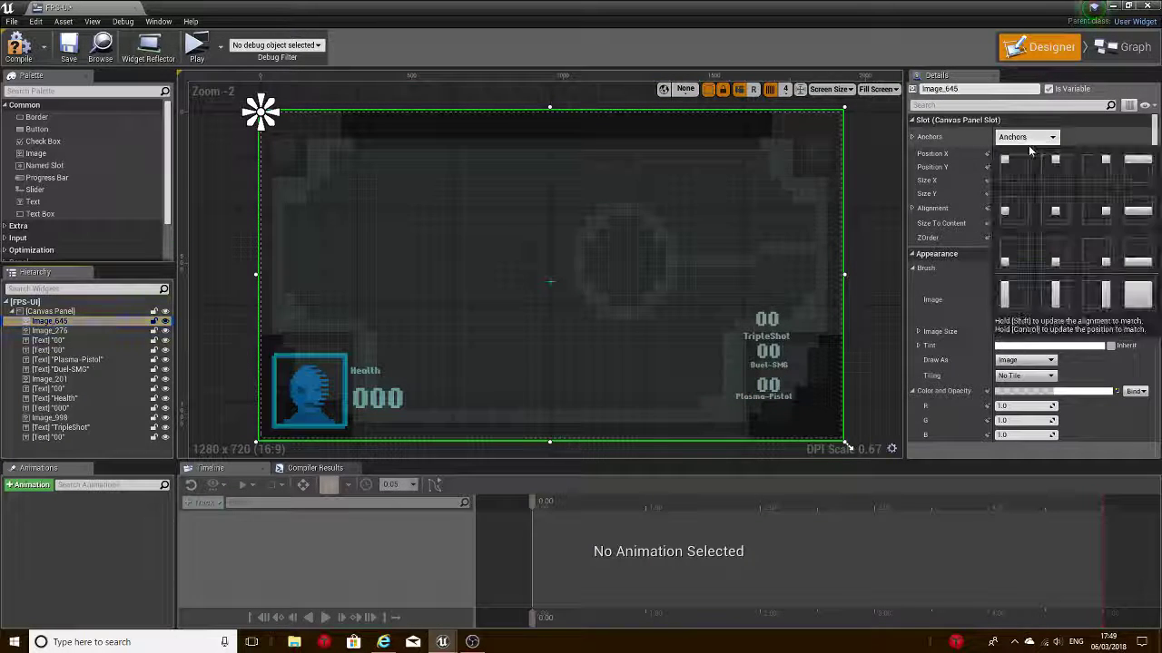
pyautogui.click(1053, 209)
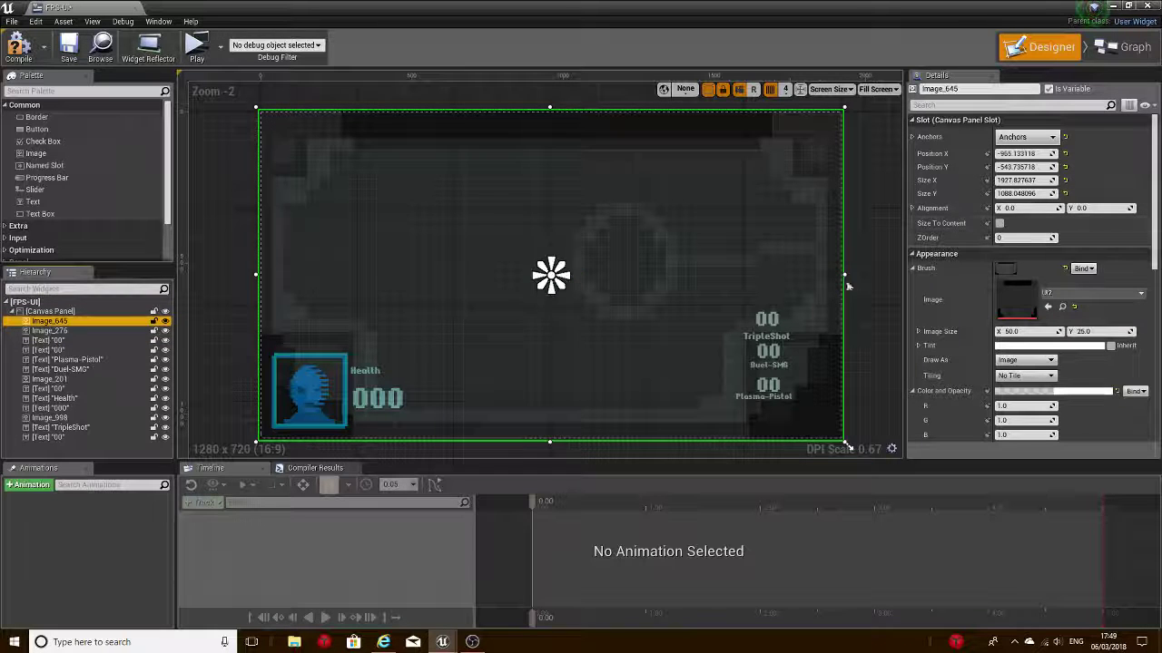
pyautogui.click(20, 47)
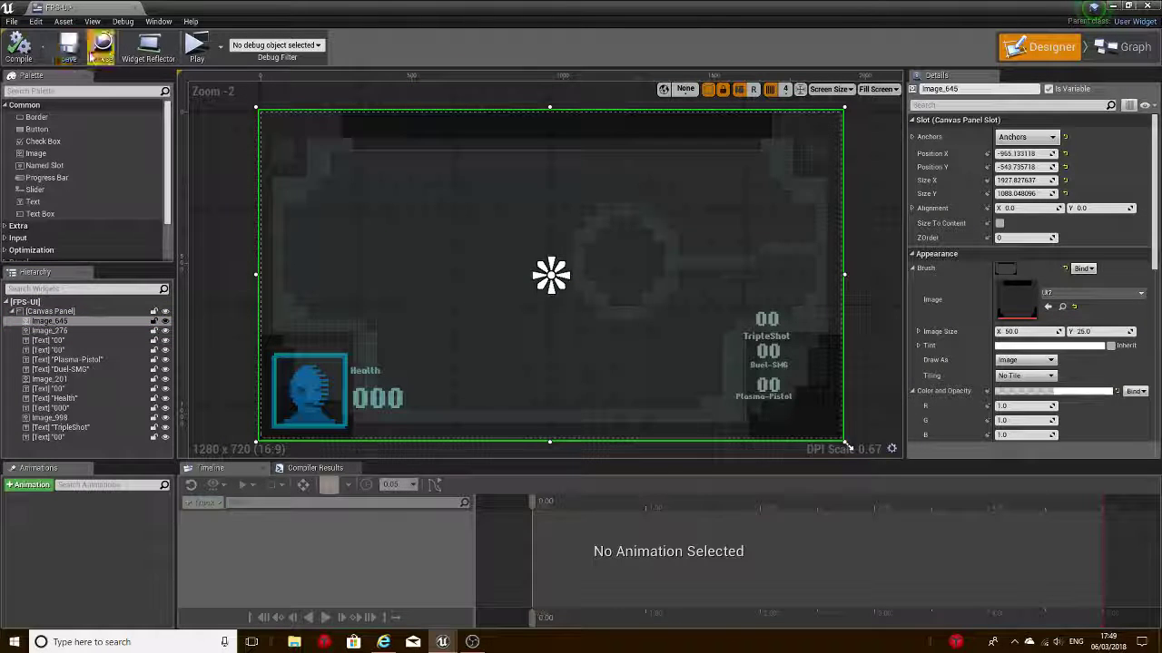
# Save the FPS-UI widget and playtest the HUD full-screen, walking and firing before exiting
pyautogui.click(60, 56)
pyautogui.click(196, 47)
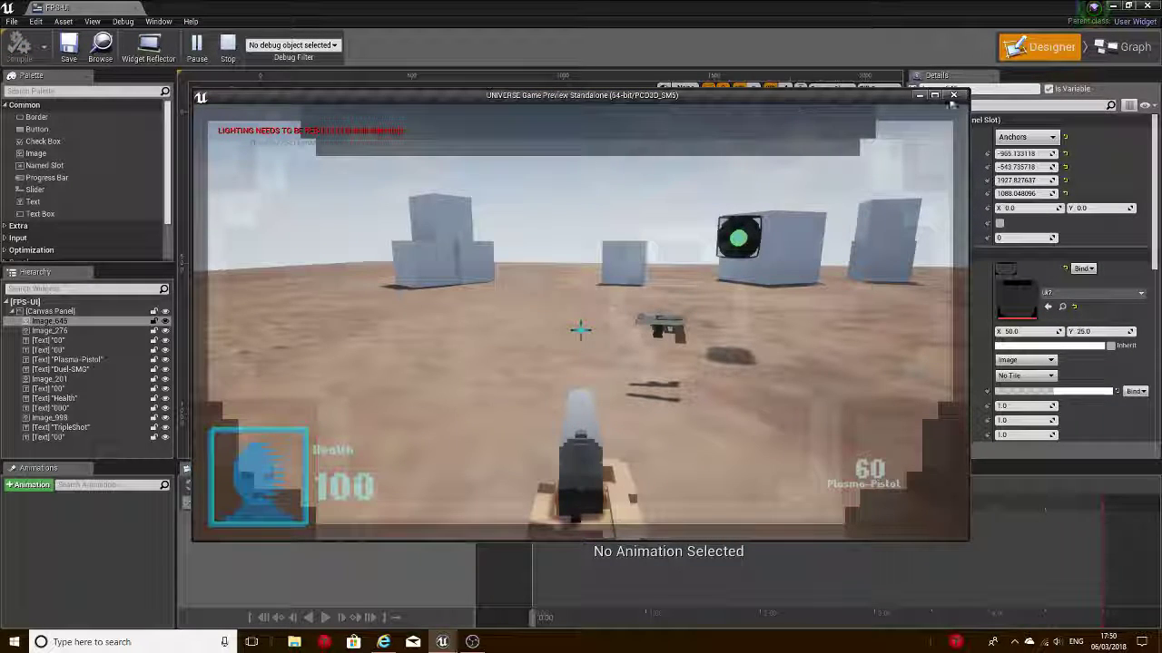
pyautogui.click(934, 96)
pyautogui.click(549, 390)
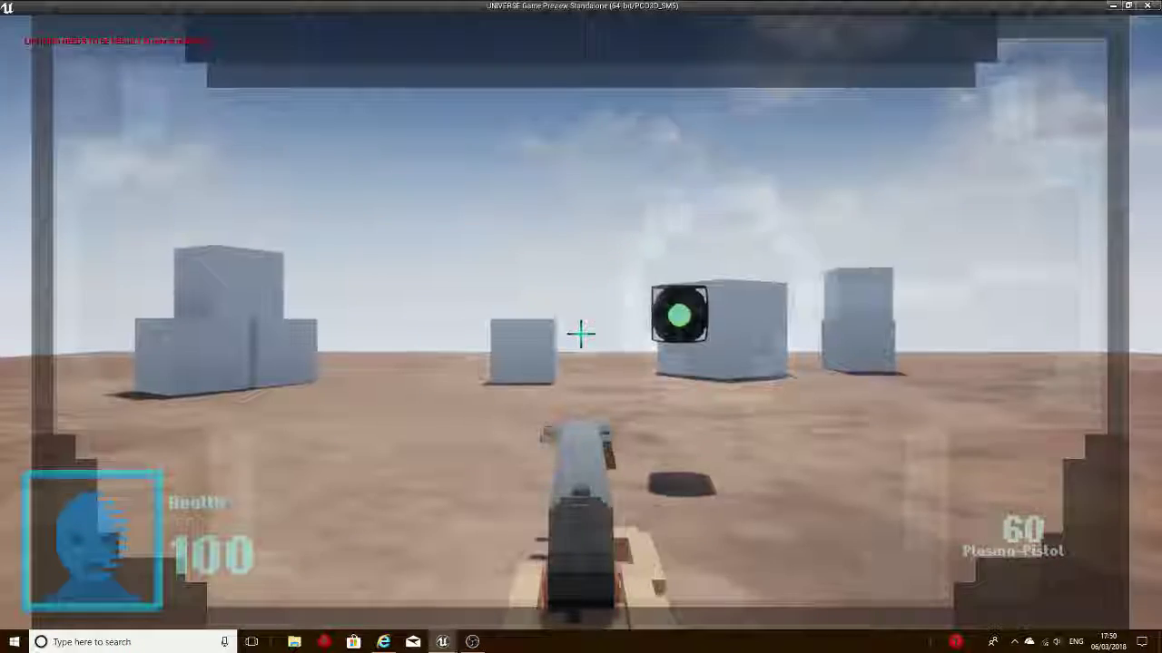
pyautogui.press('w')
pyautogui.press('w')
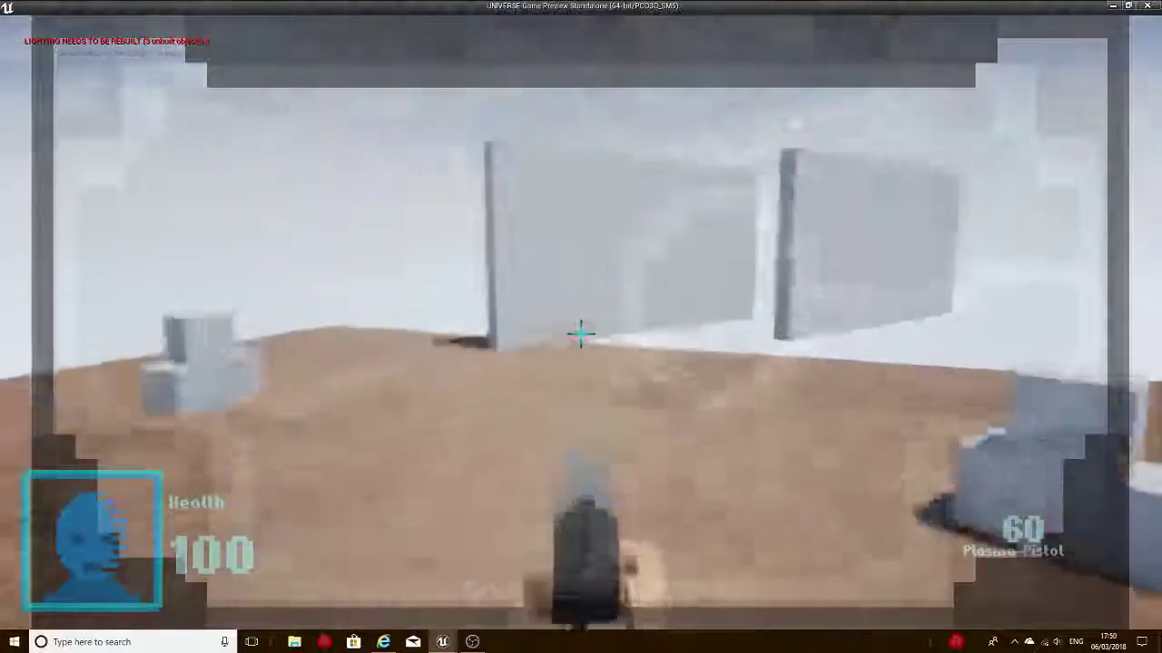
pyautogui.click(581, 334)
pyautogui.click(581, 334)
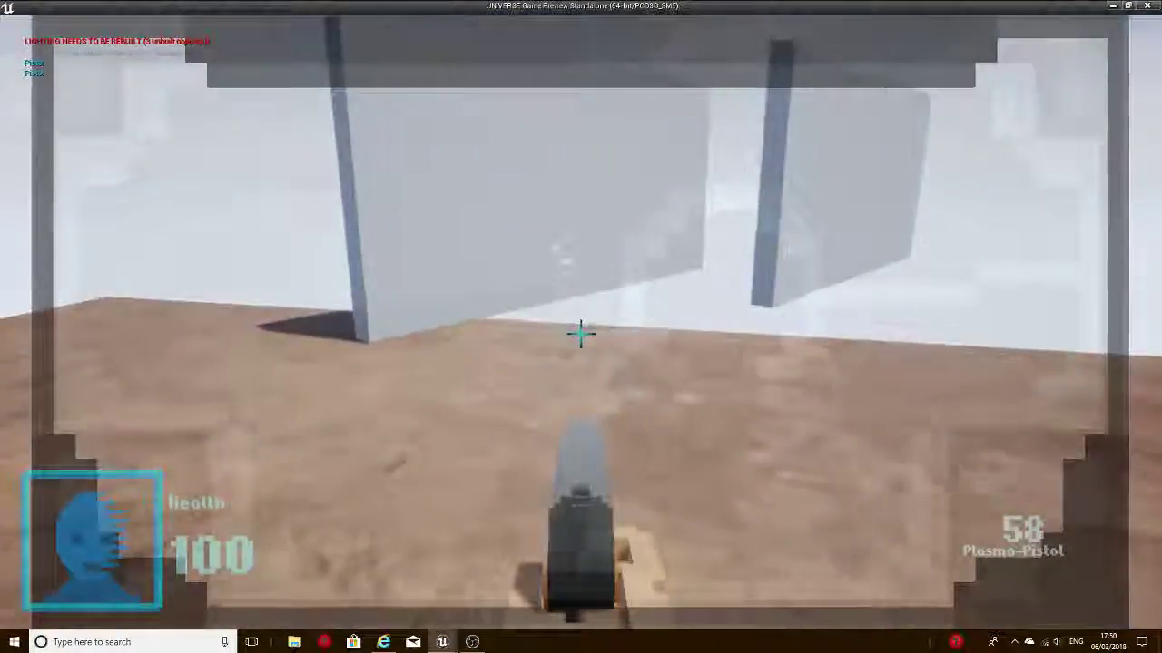
pyautogui.press('Escape')
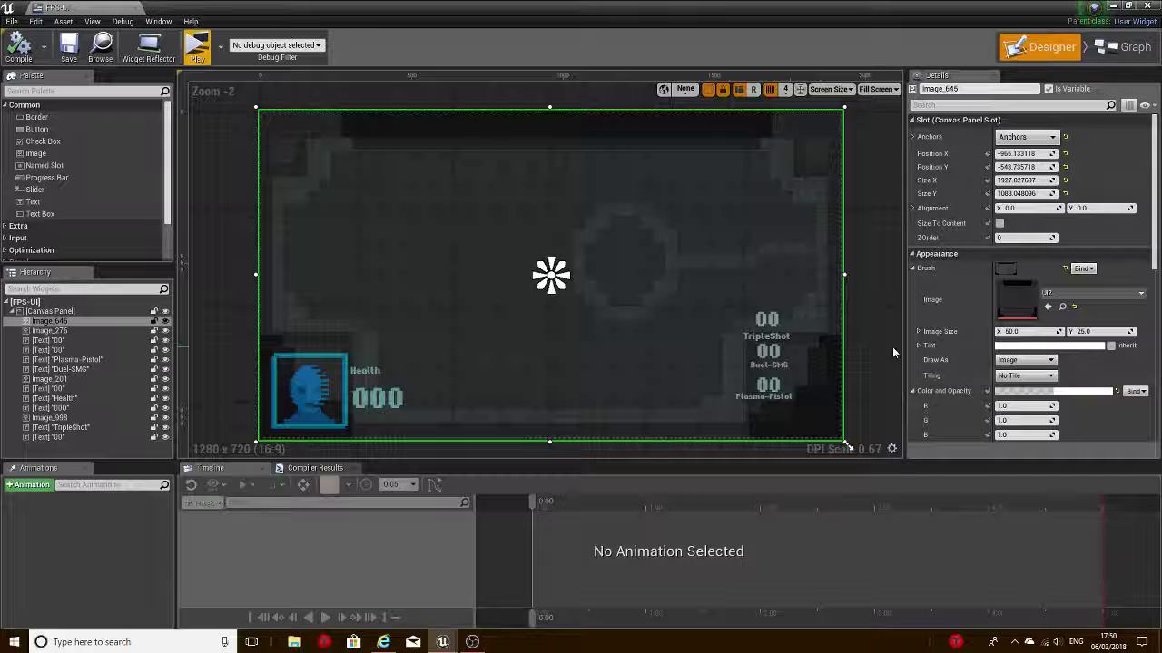
# Enable Size To Content on Image_645, enlarging it to about 2677 × 1549
pyautogui.scroll(-1, 864, 380)
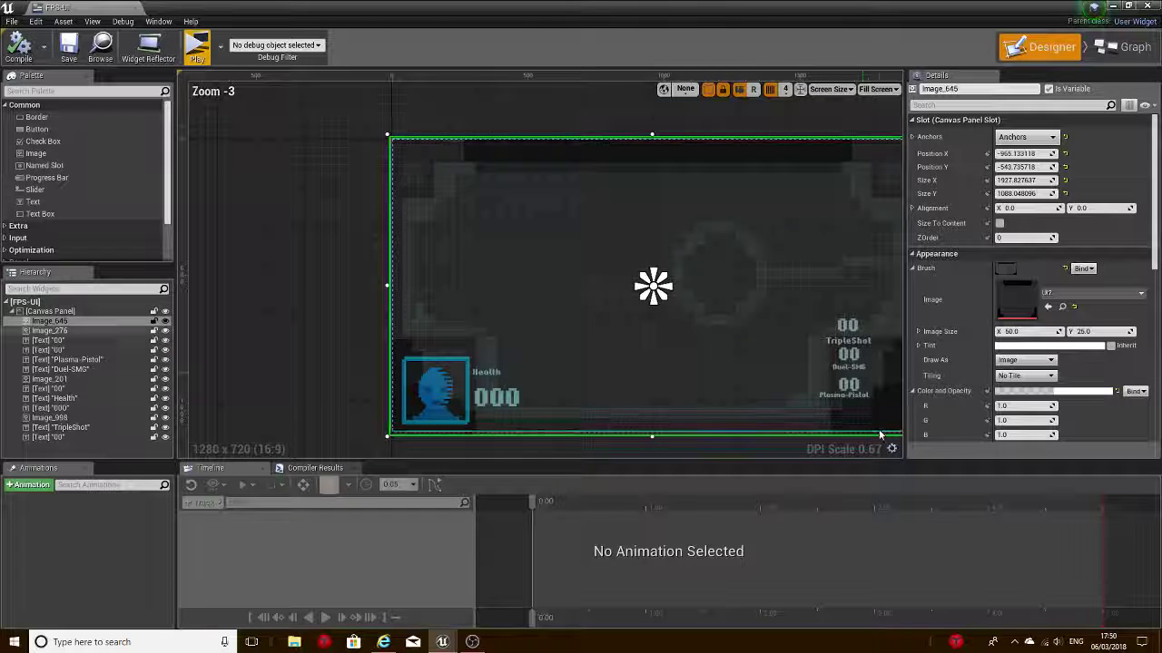
pyautogui.scroll(-1, 835, 398)
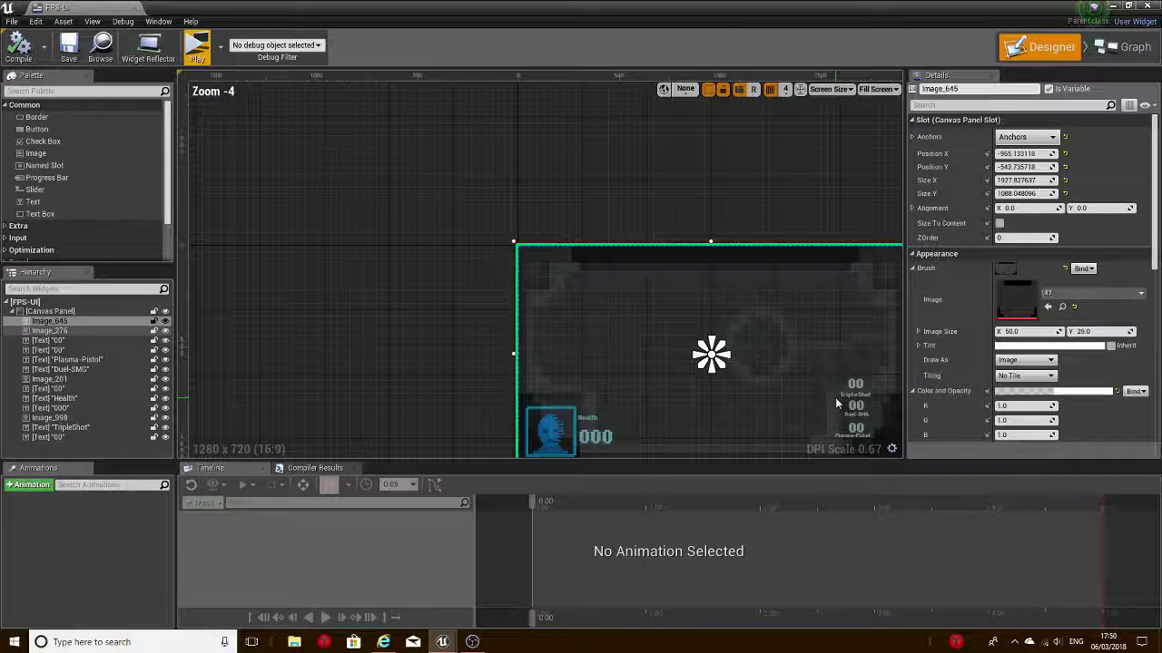
pyautogui.press('Home')
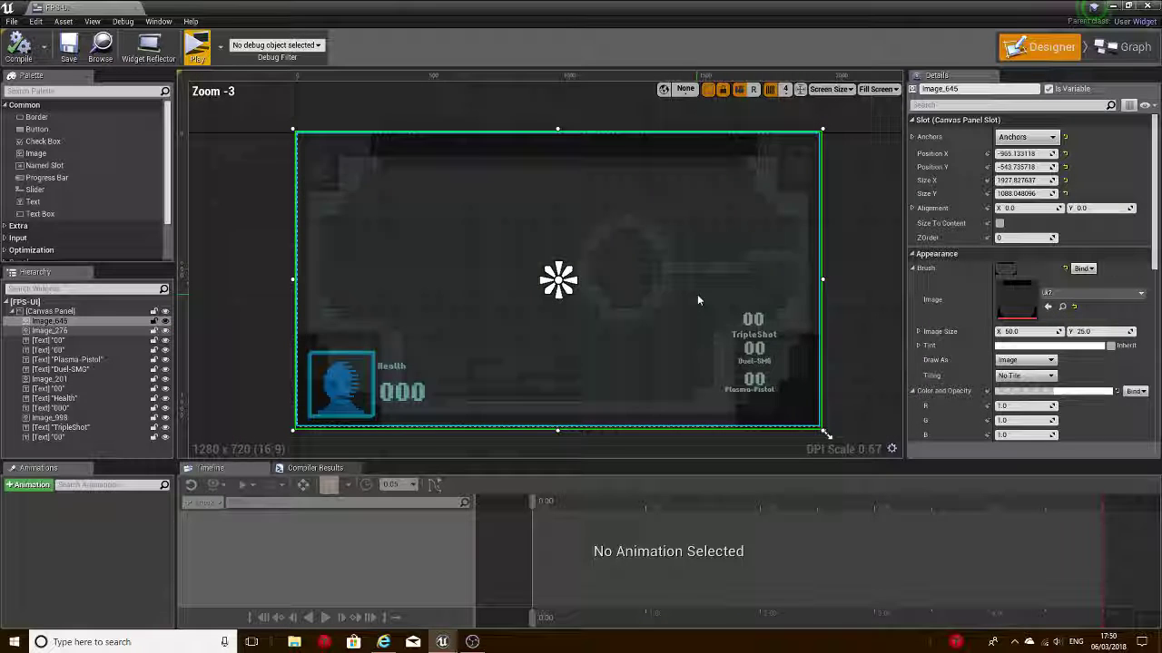
pyautogui.moveTo(698, 299); pyautogui.dragTo(707, 301, button='right')
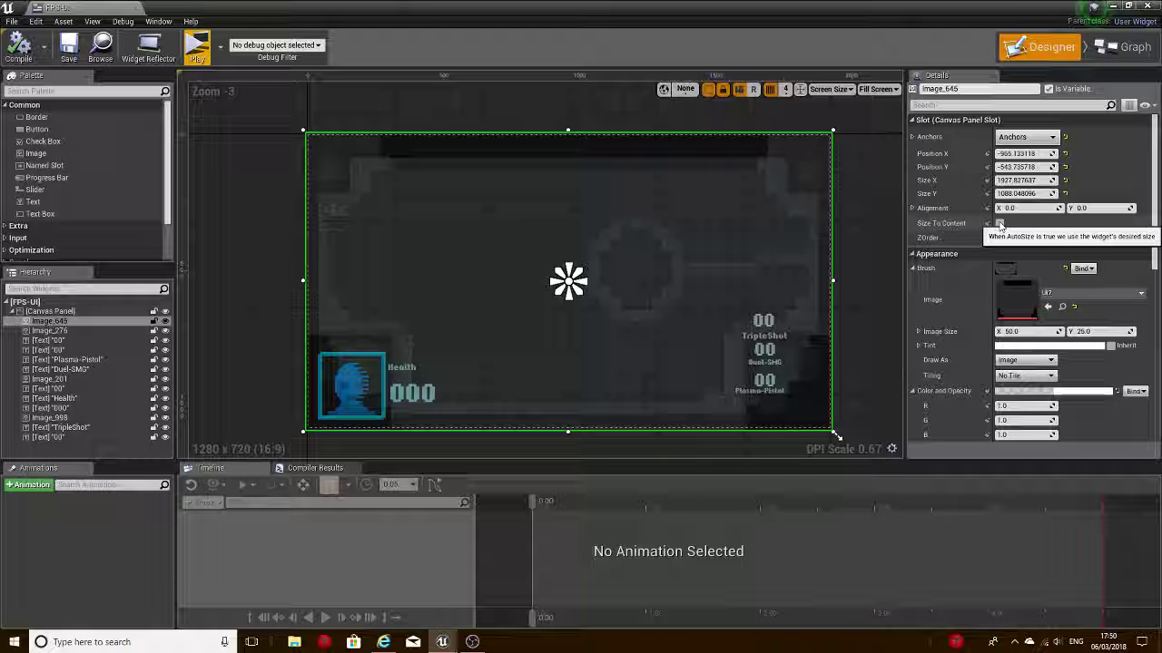
pyautogui.click(999, 223)
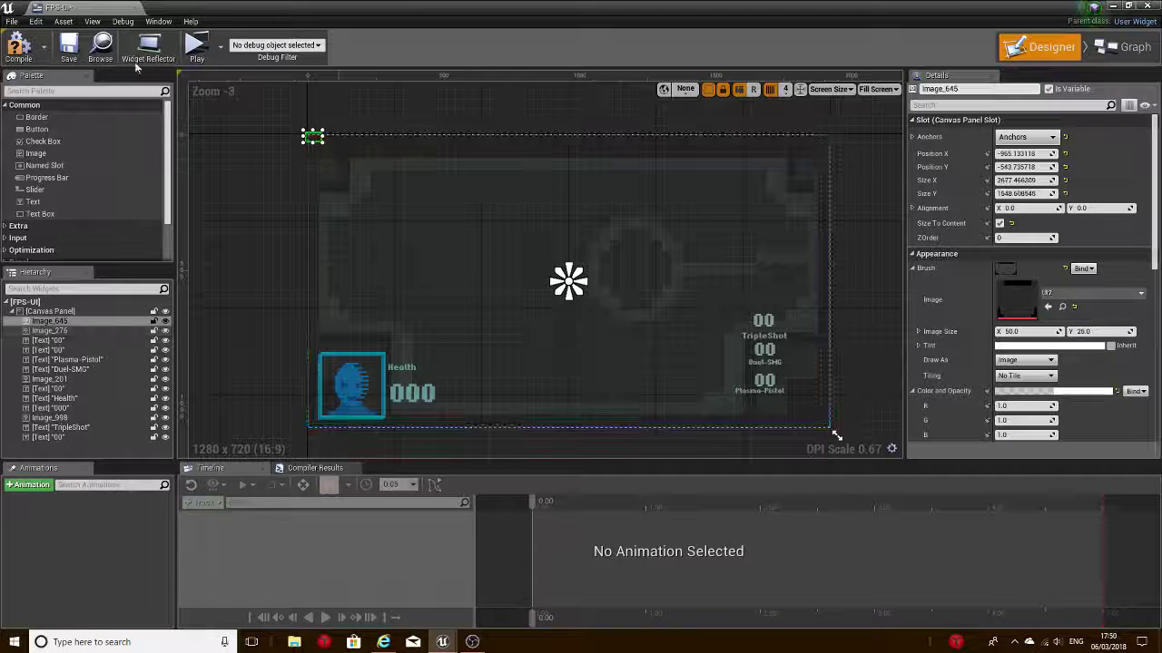
# Compile the widget and run a full-screen playtest of the enlarged overlay, then exit with Escape
pyautogui.click(20, 50)
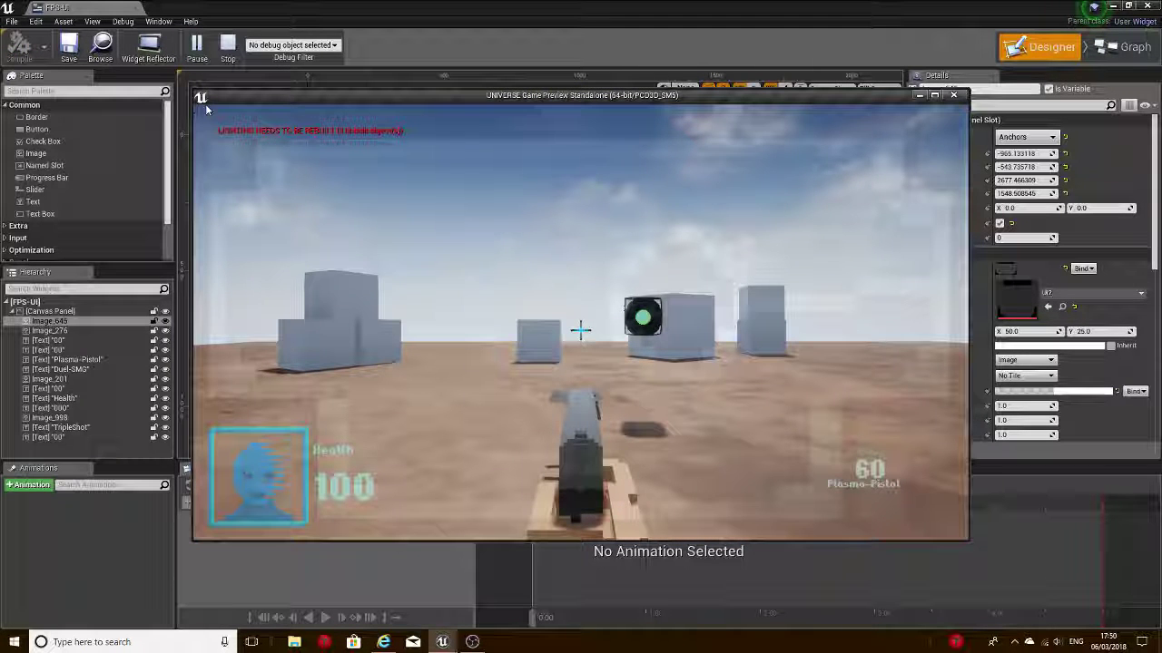
pyautogui.click(934, 96)
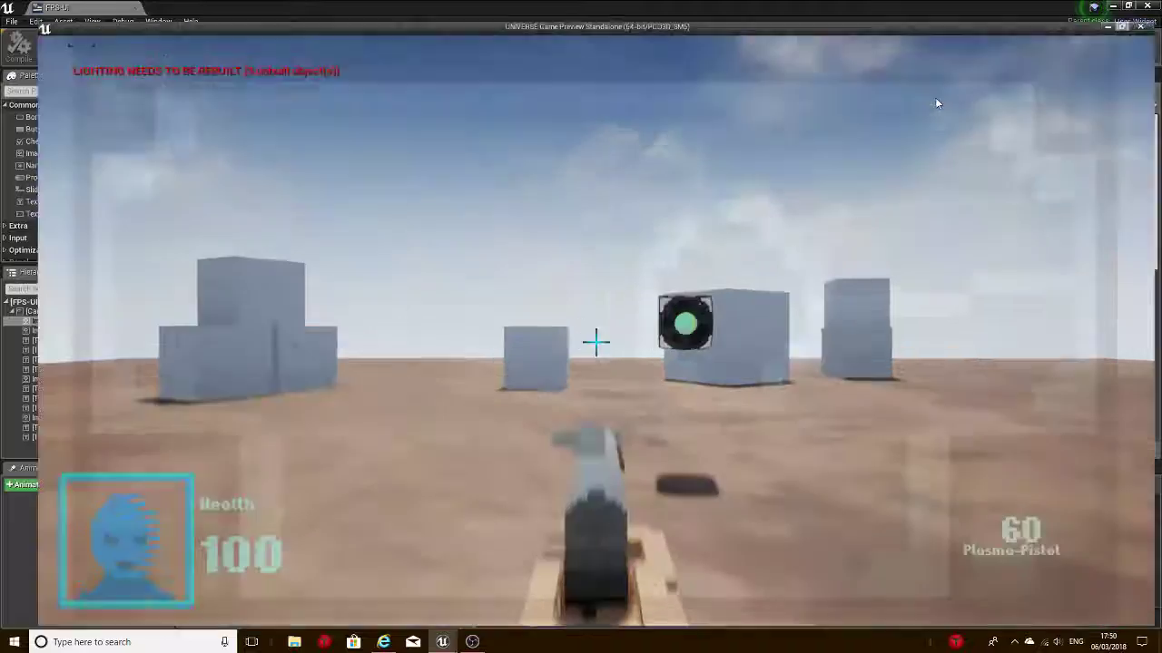
pyautogui.click(935, 97)
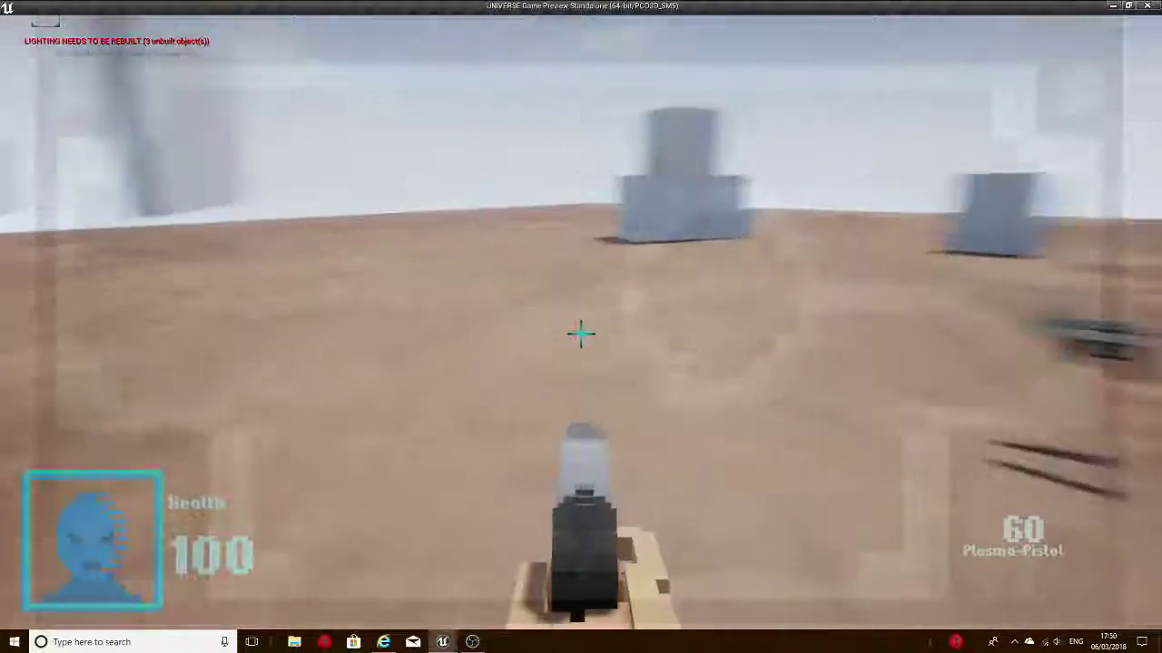
pyautogui.press('Escape')
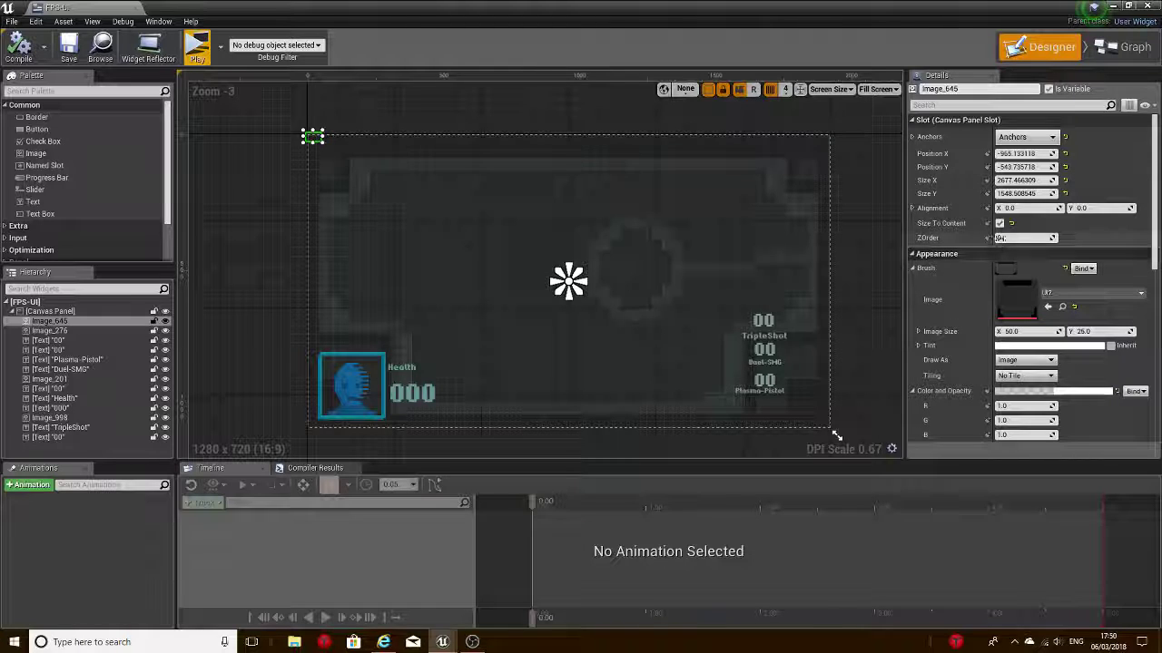
# Turn off Size To Content on Image_645, returning it to about 1927.8 × 1088.0
pyautogui.click(1000, 224)
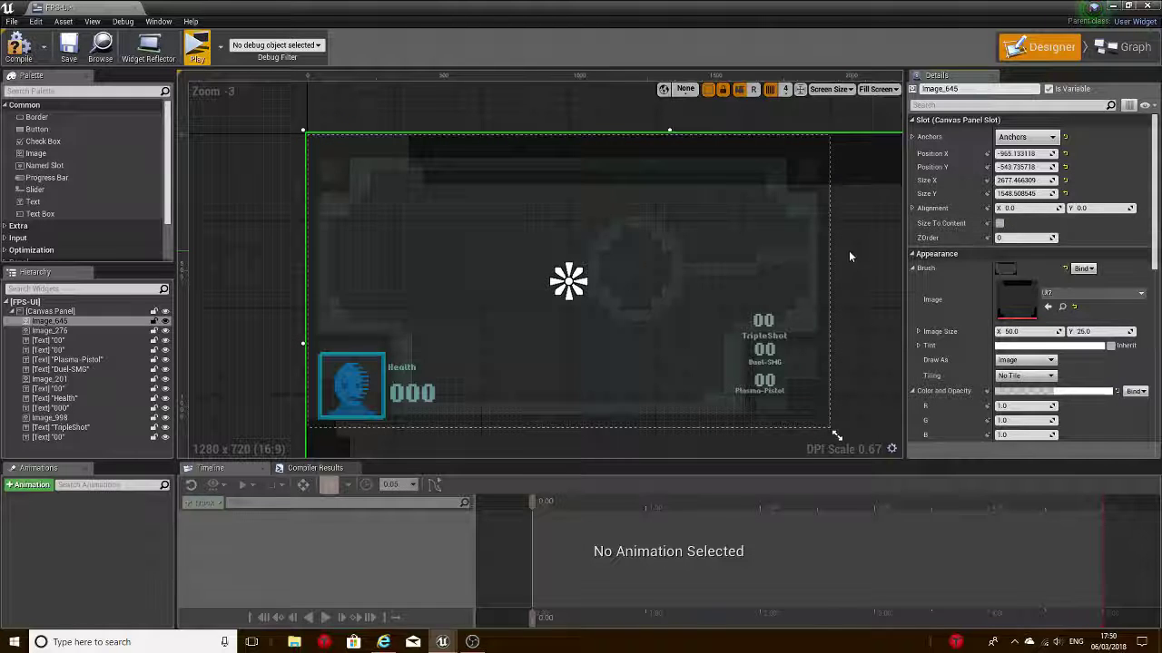
pyautogui.hotkey('ctrl', 'z')
pyautogui.hotkey('ctrl', 'z')
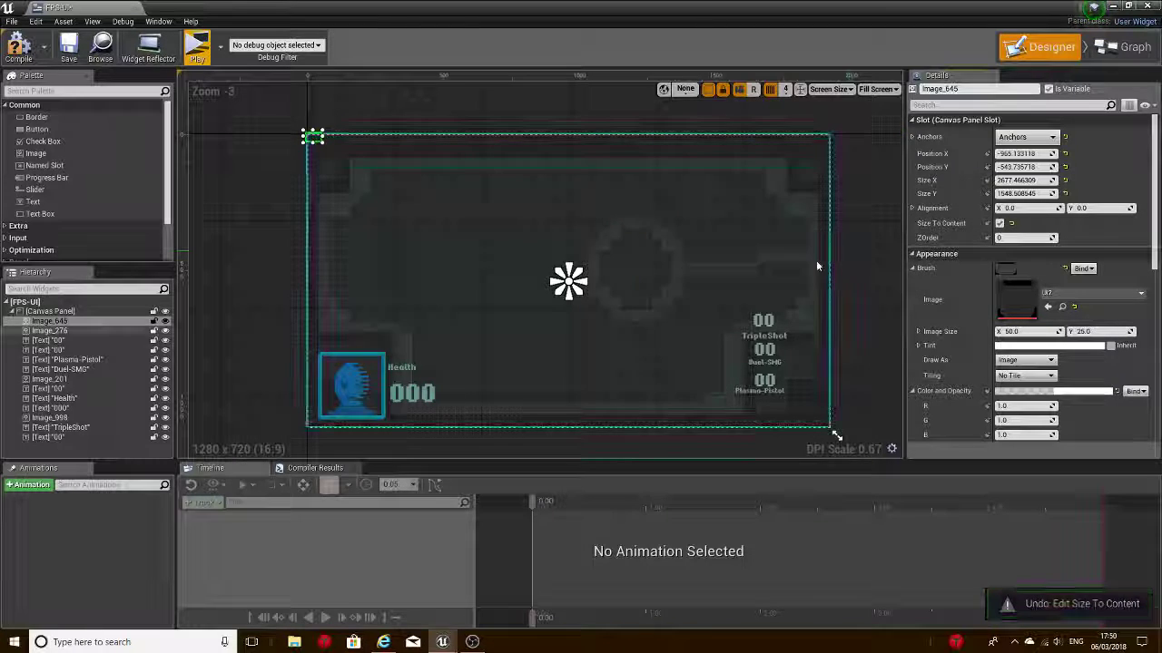
pyautogui.hotkey('ctrl', 'z')
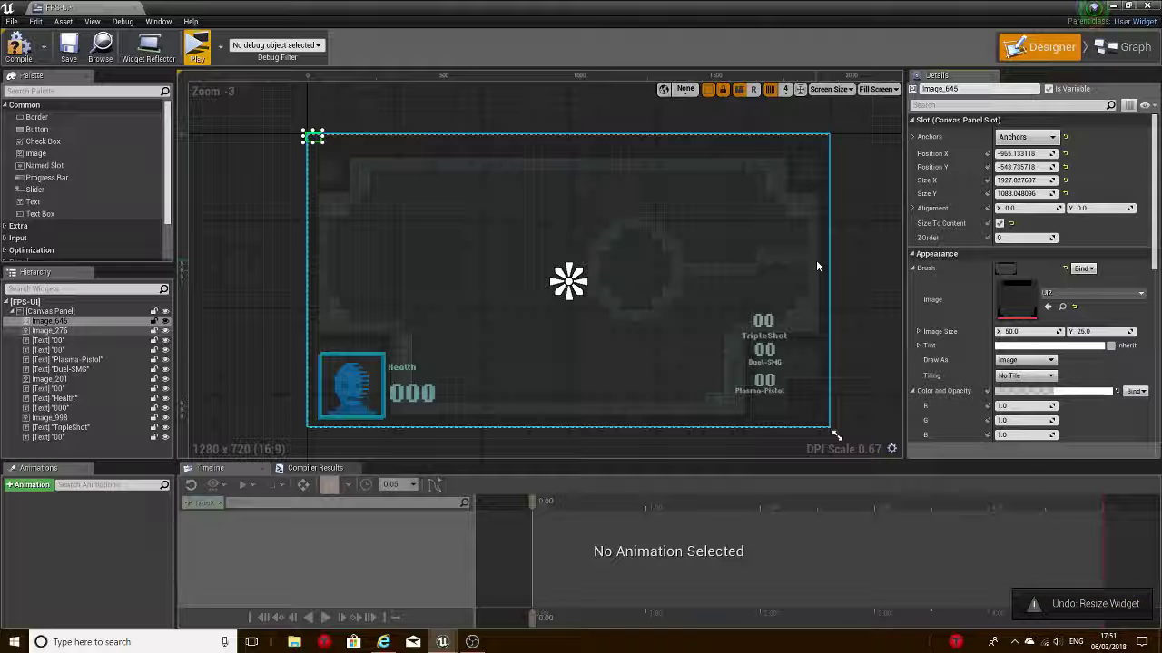
pyautogui.hotkey('ctrl', 'z')
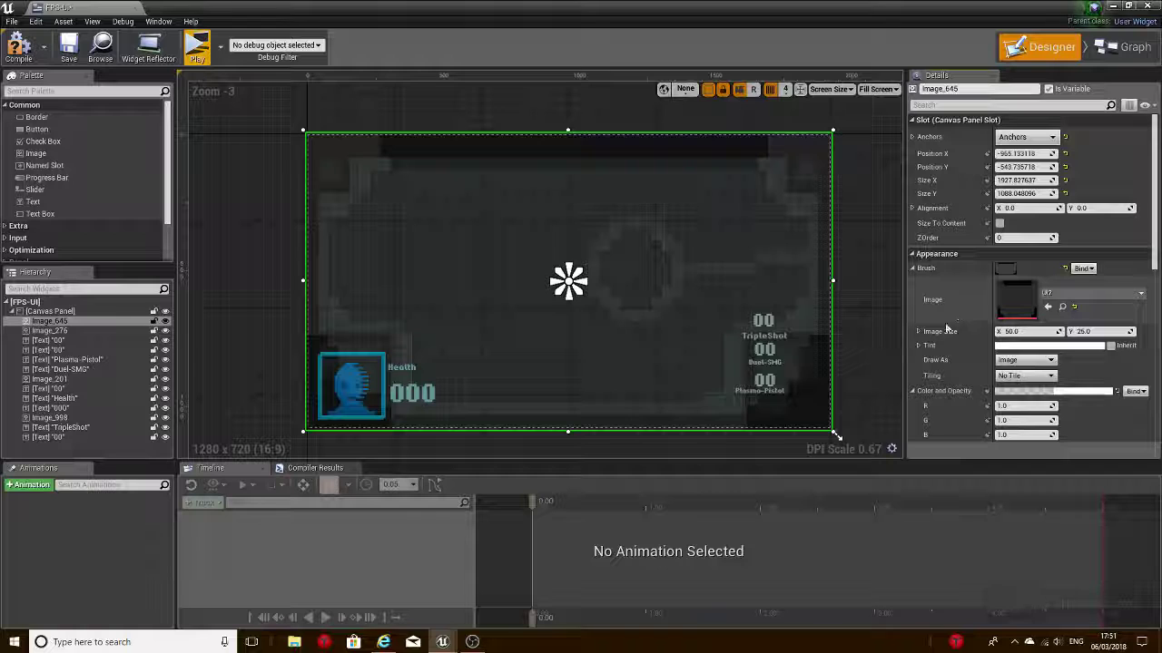
# Scroll the Details panel down to Behavior and open the image's Clipping dropdown
pyautogui.scroll(-1, 967, 361)
pyautogui.scroll(-3, 967, 362)
pyautogui.scroll(-3, 967, 361)
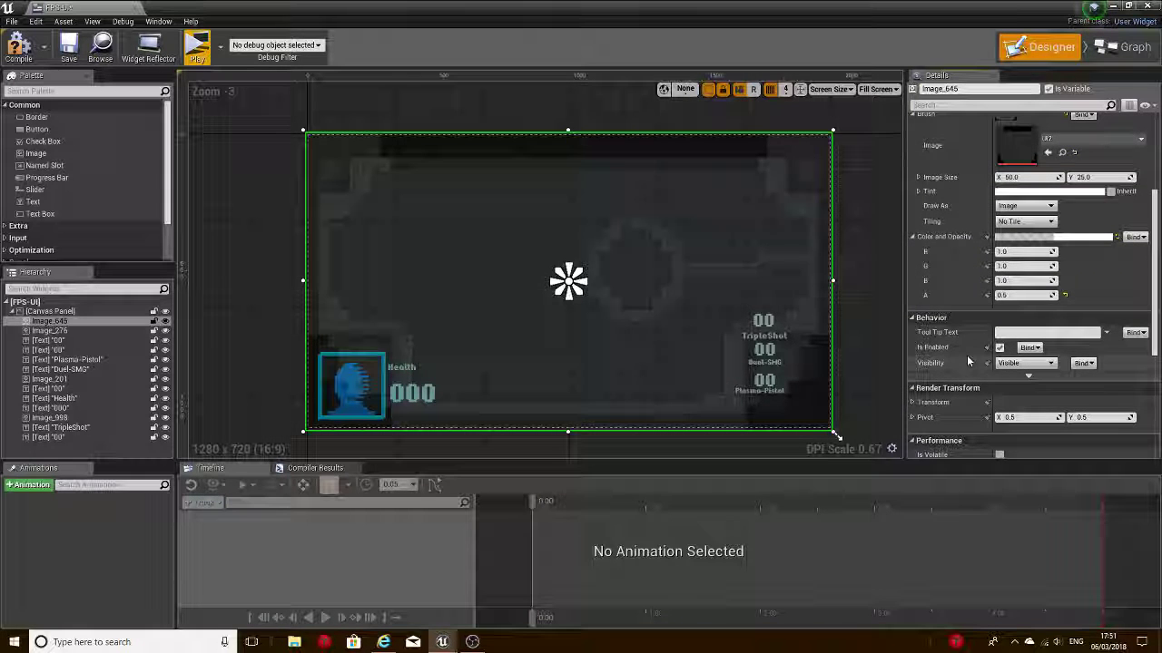
pyautogui.click(1031, 381)
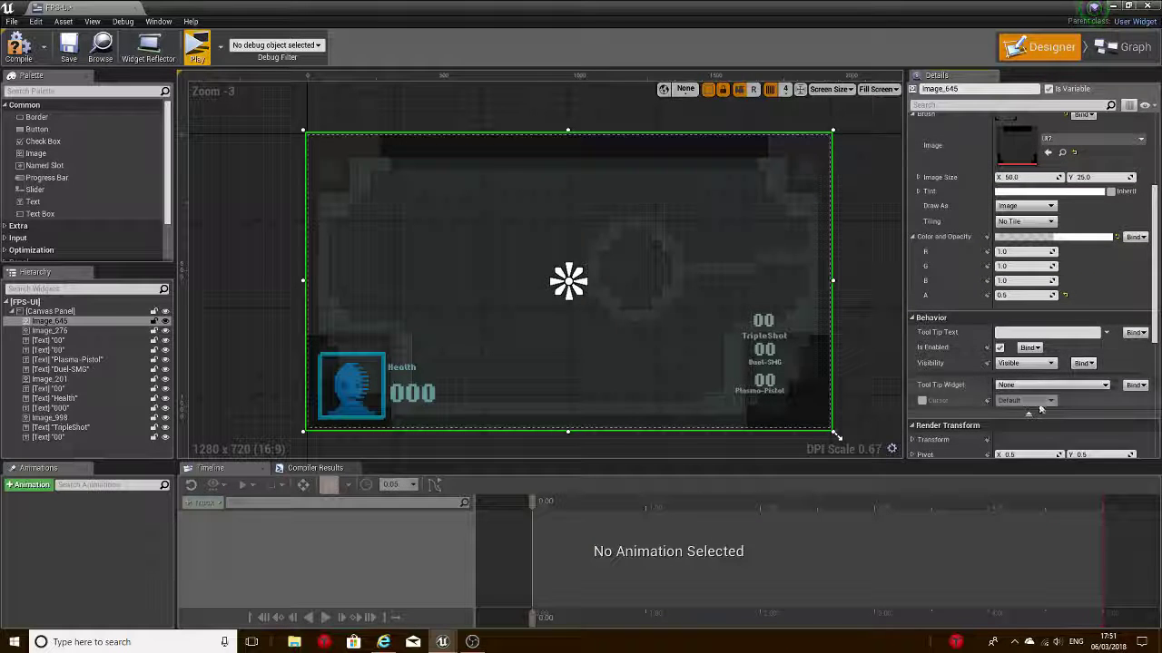
pyautogui.click(1042, 418)
pyautogui.scroll(-2, 994, 423)
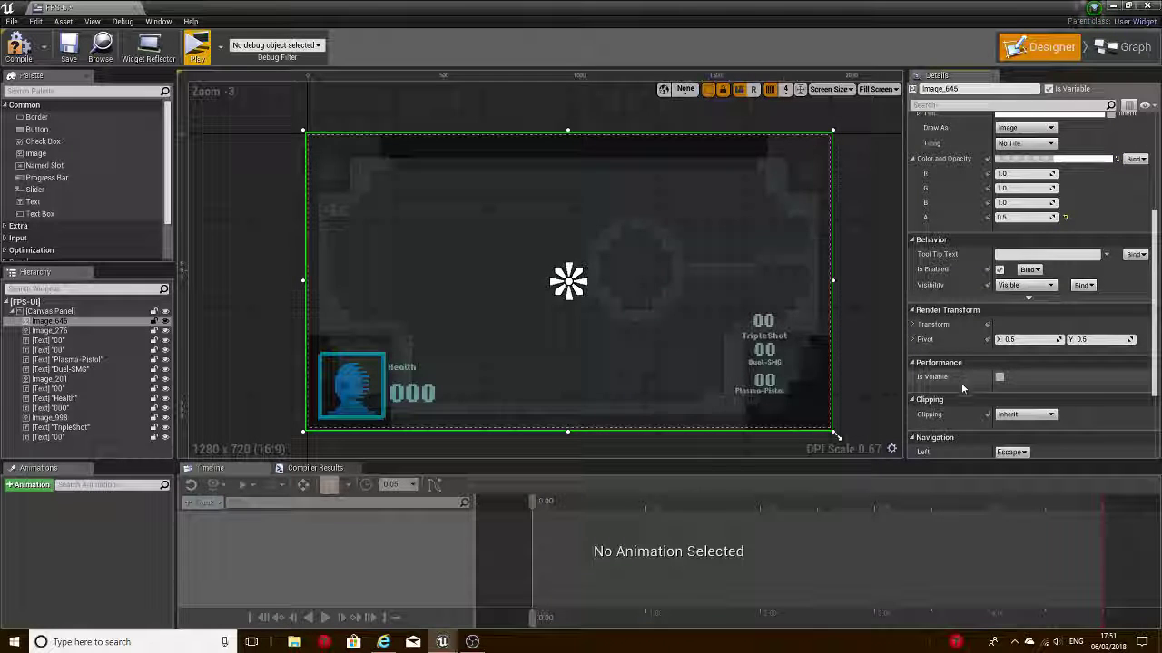
pyautogui.click(1023, 415)
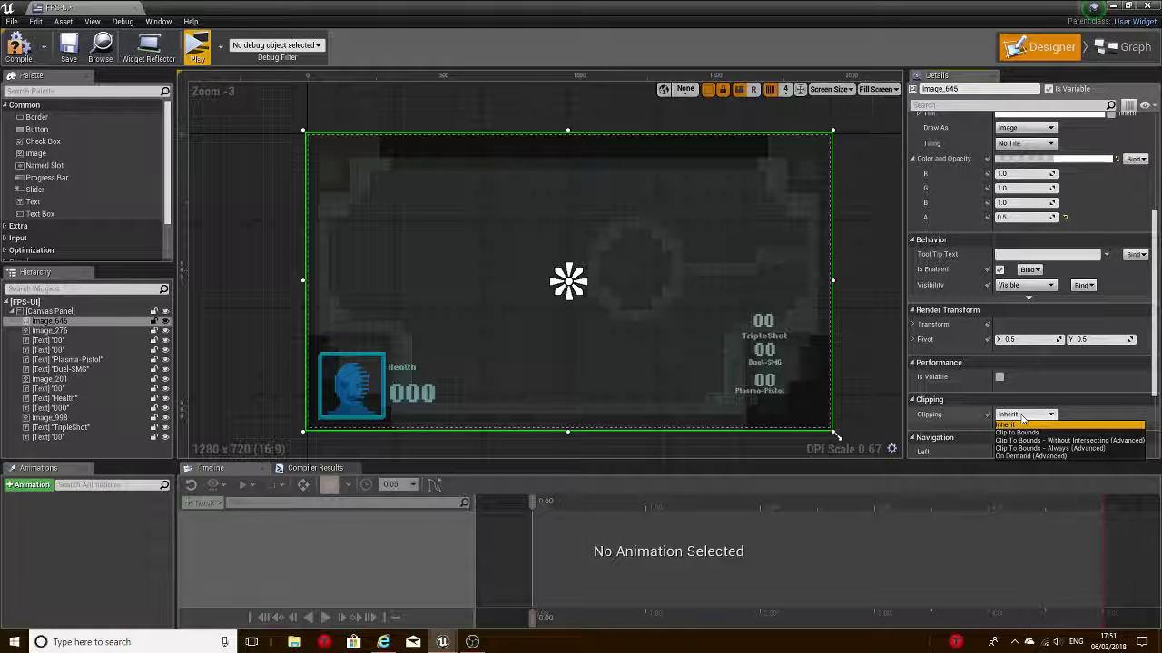
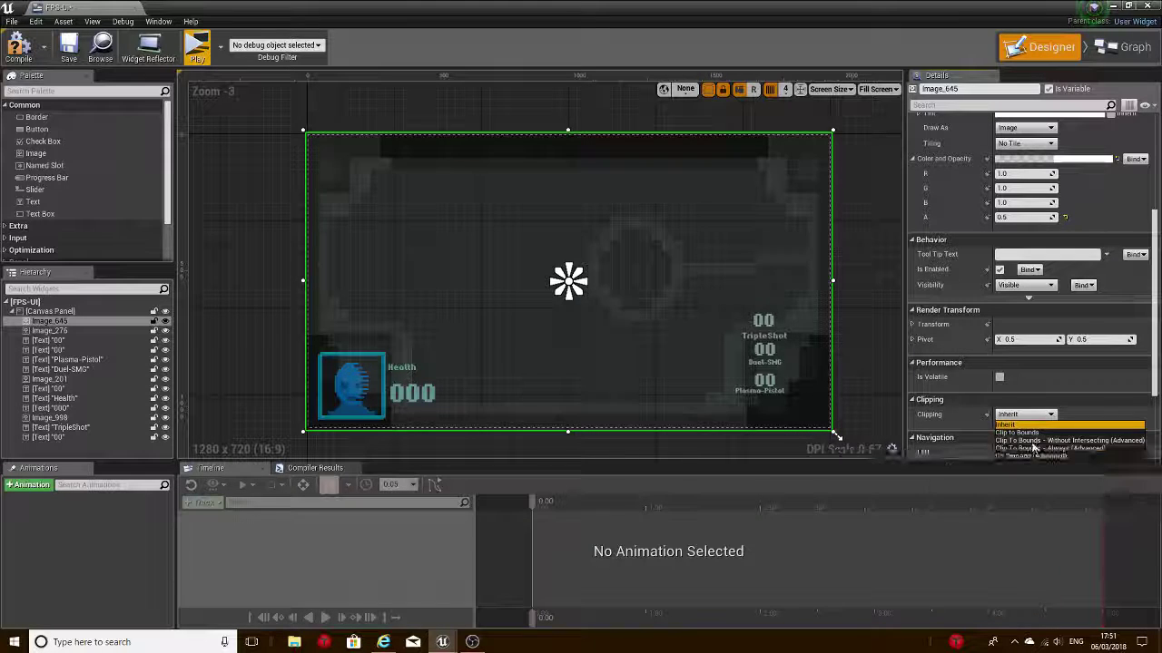
# Set Clipping to Clip to Bounds on both frame images, Image_645 and Image_276
pyautogui.click(1016, 432)
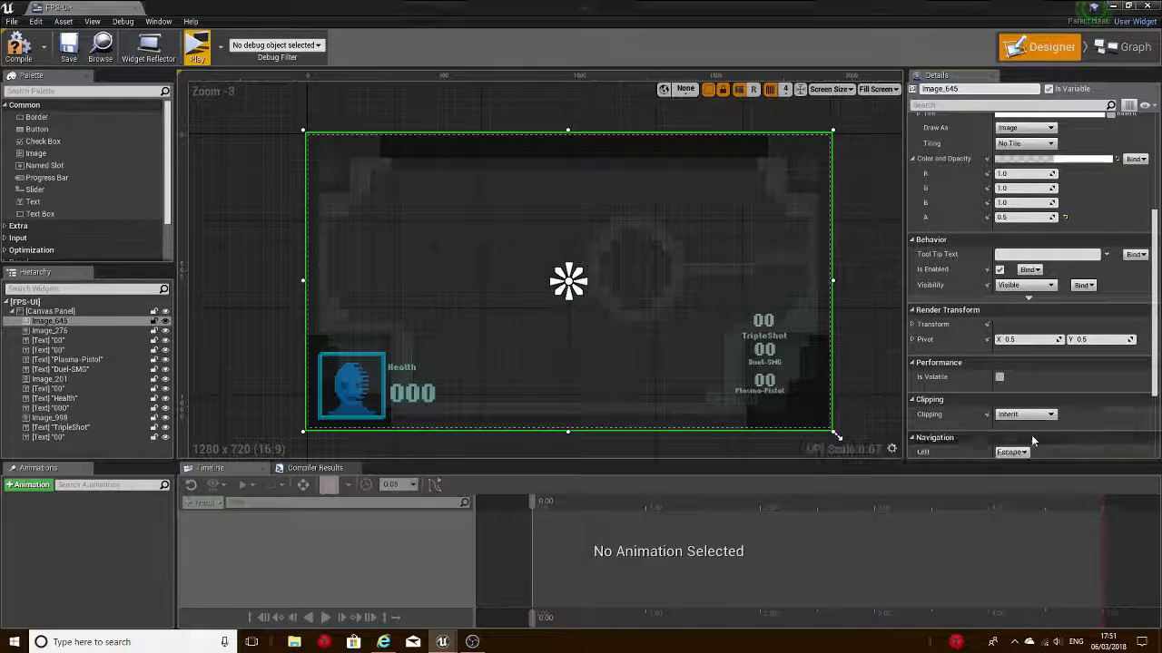
pyautogui.click(50, 332)
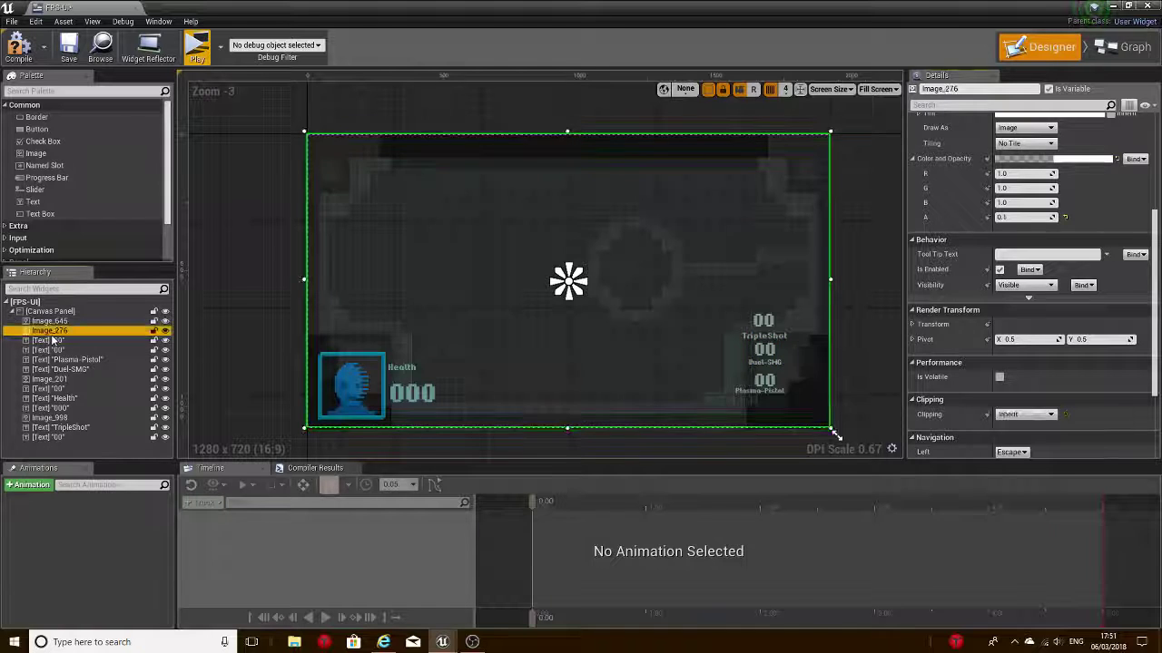
pyautogui.click(1024, 417)
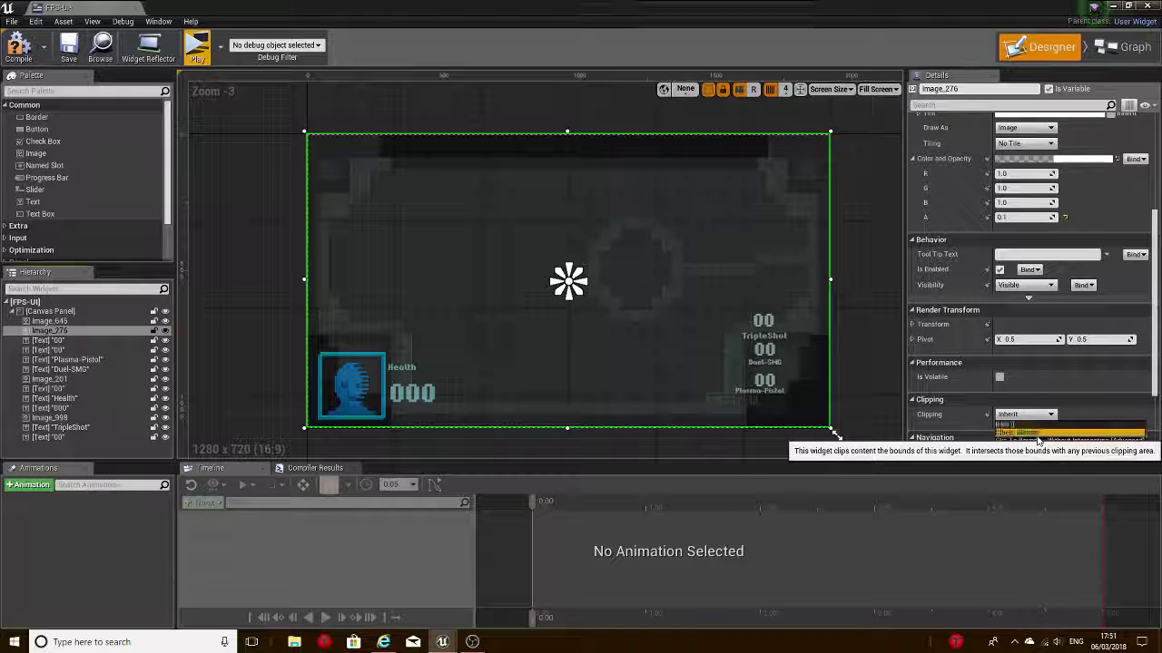
pyautogui.click(1016, 439)
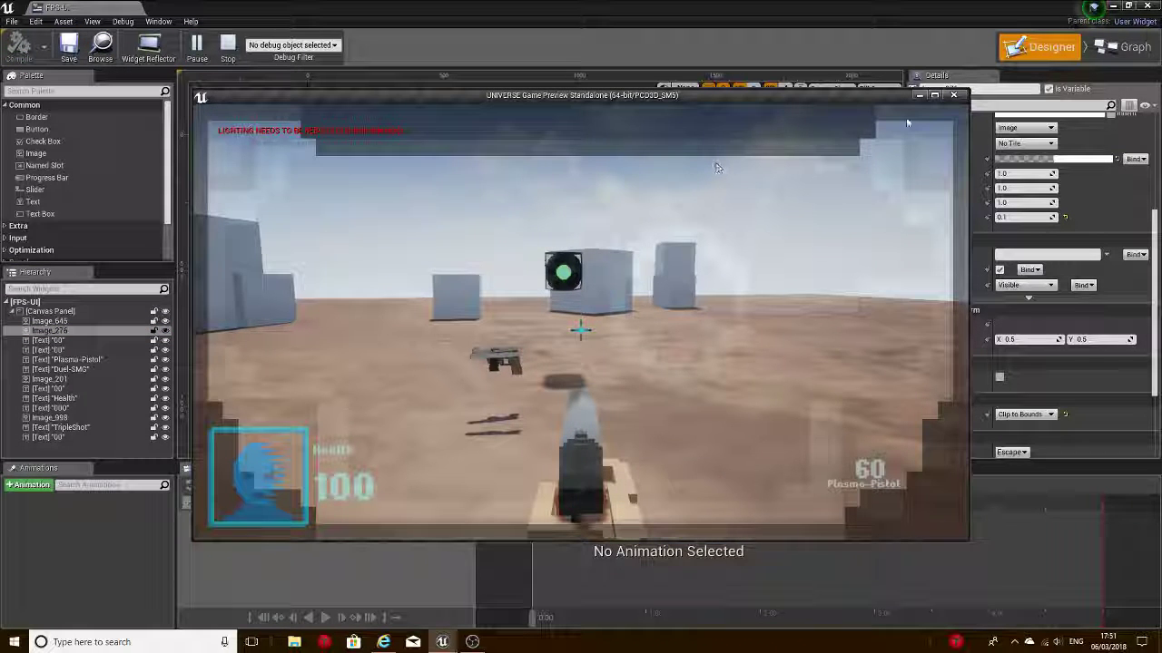
# Maximize the game preview, walk among the boxes to check the HUD, then quit with Esc
pyautogui.click(935, 95)
pyautogui.click(518, 322)
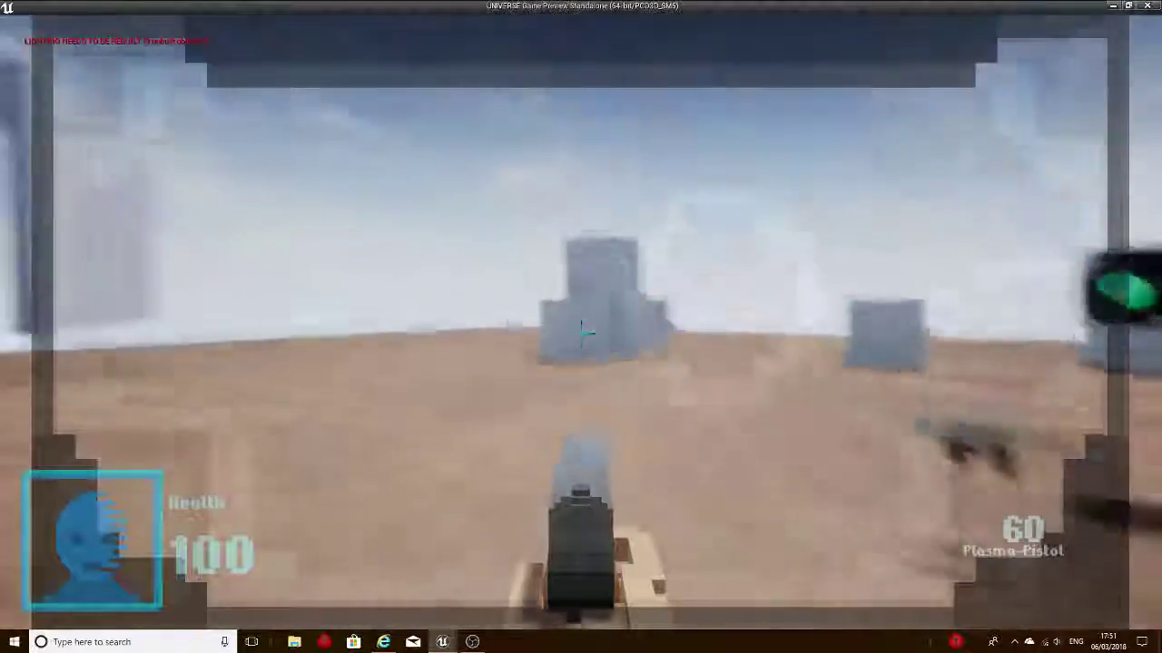
pyautogui.press('w')
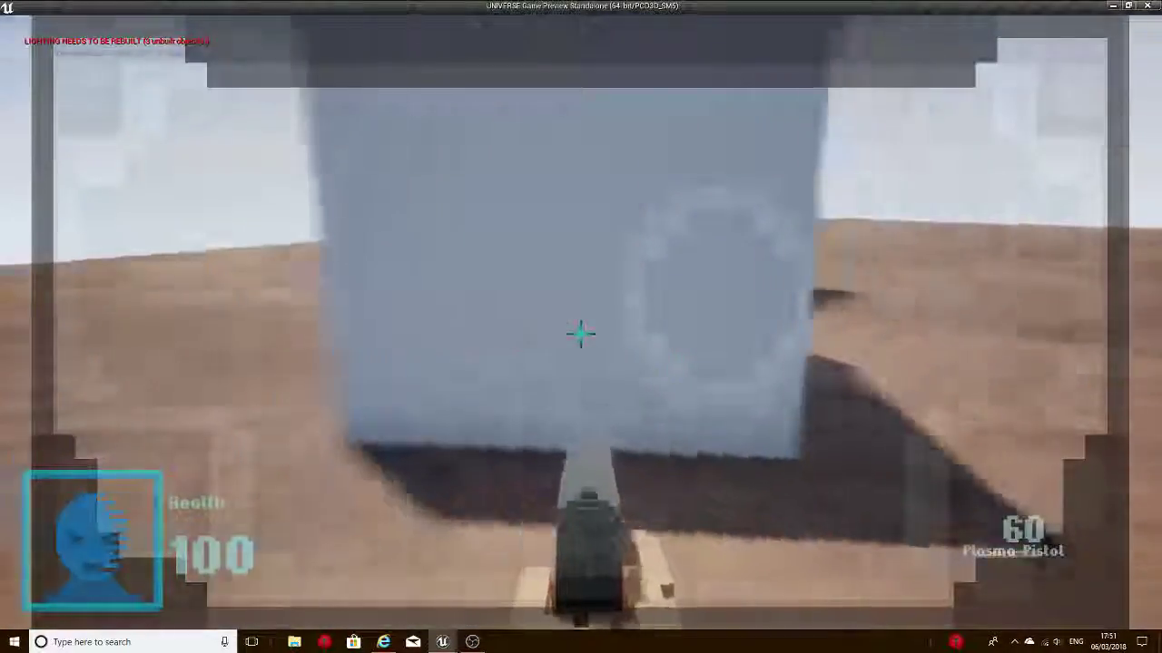
pyautogui.press('w')
pyautogui.press('s')
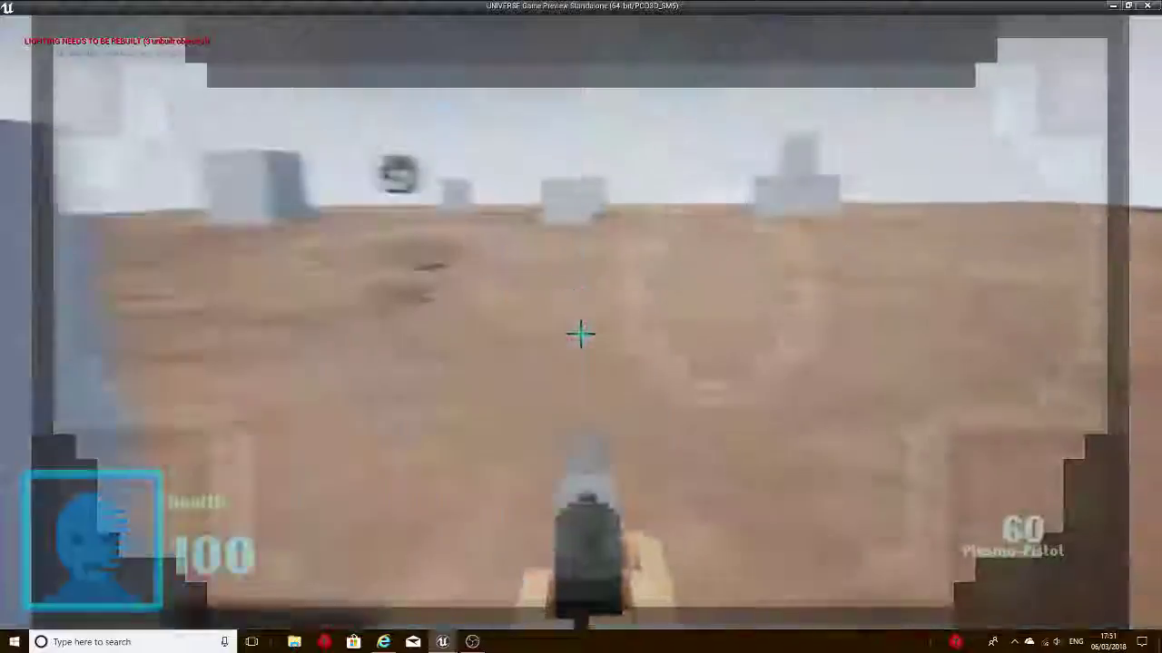
pyautogui.press('w')
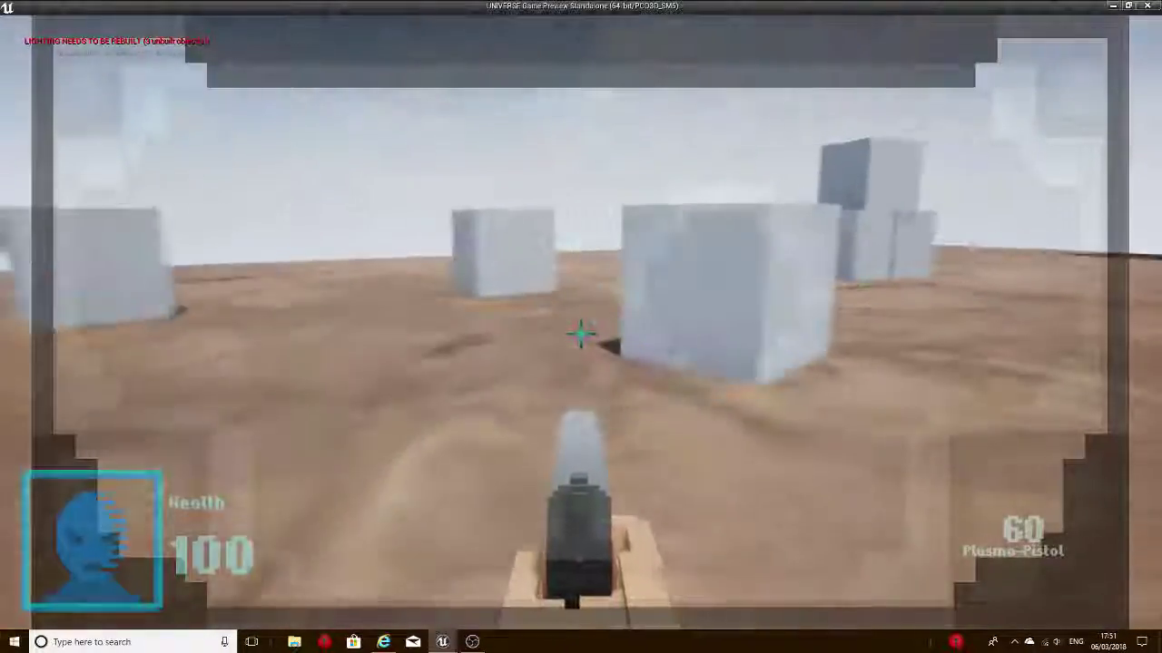
pyautogui.press('s')
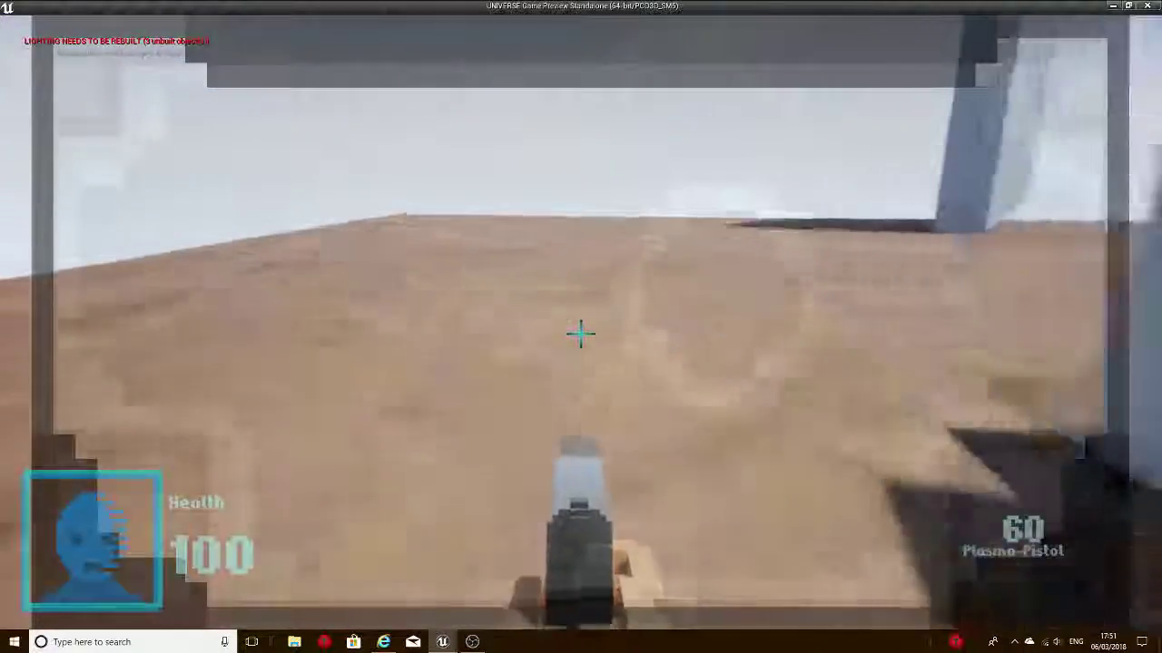
pyautogui.press('Escape')
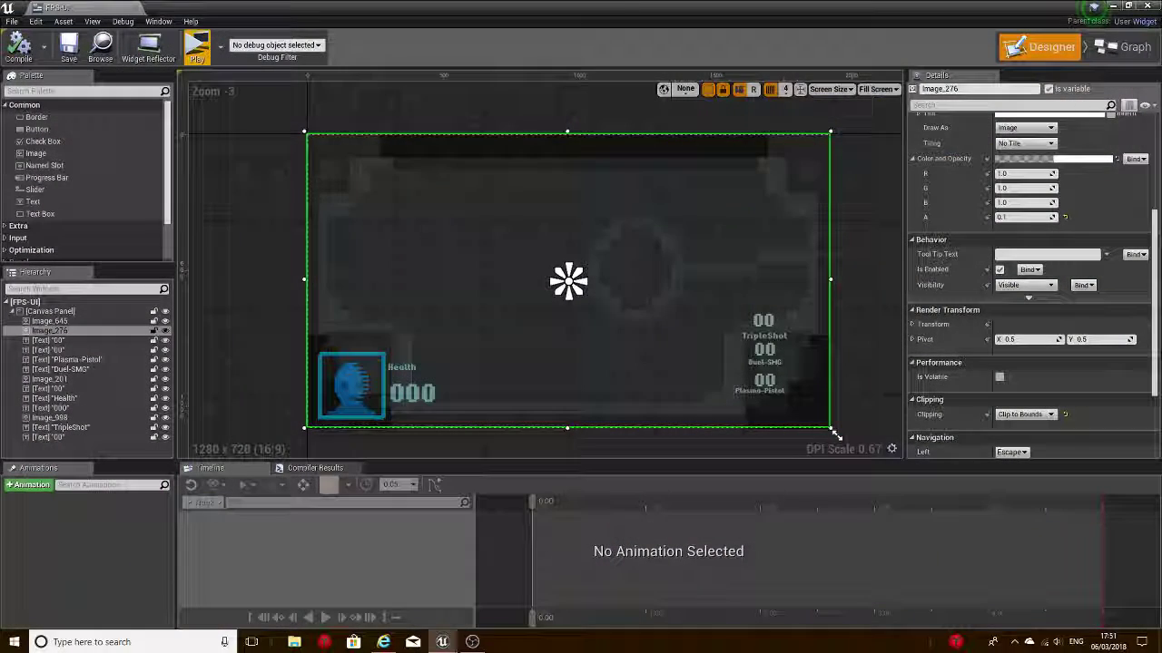
# Scroll through Image_276's Details panel to review its size and tint settings
pyautogui.scroll(-2, 1048, 408)
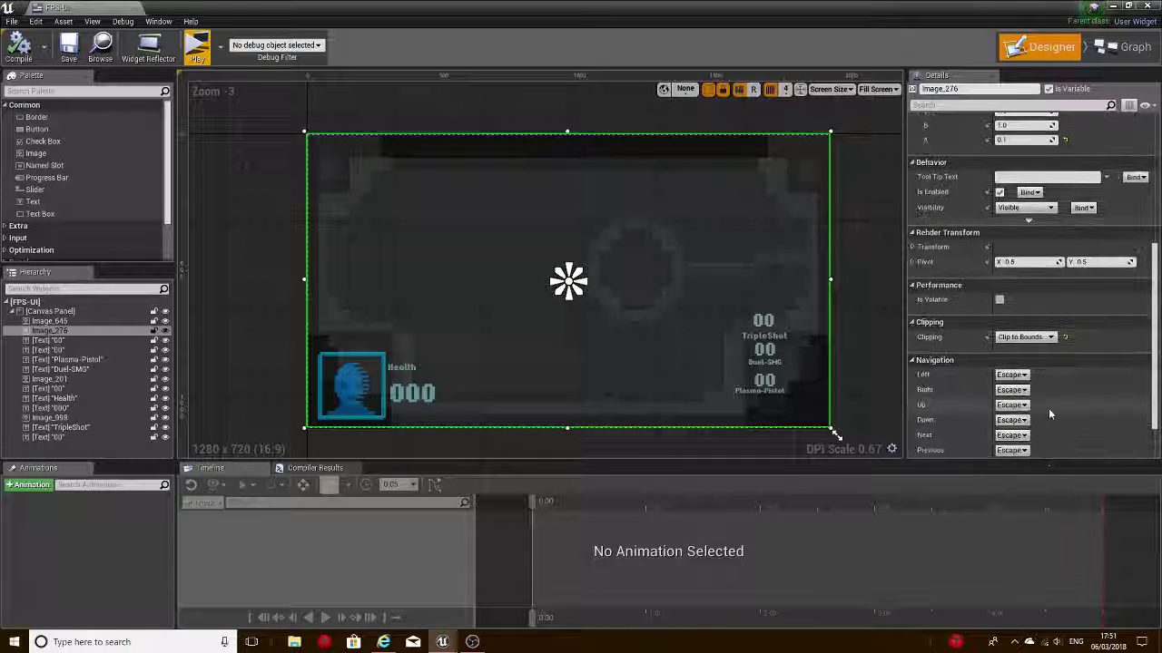
pyautogui.scroll(-1, 1048, 413)
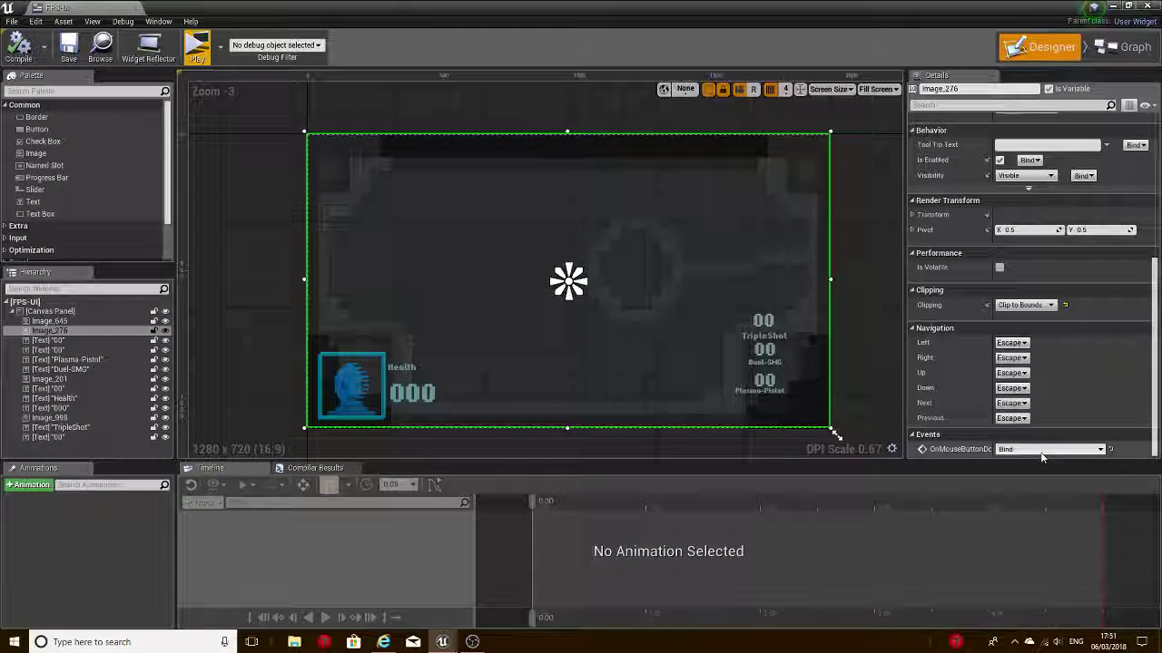
pyautogui.scroll(2, 1044, 454)
pyautogui.scroll(1, 1040, 452)
pyautogui.scroll(1, 1038, 422)
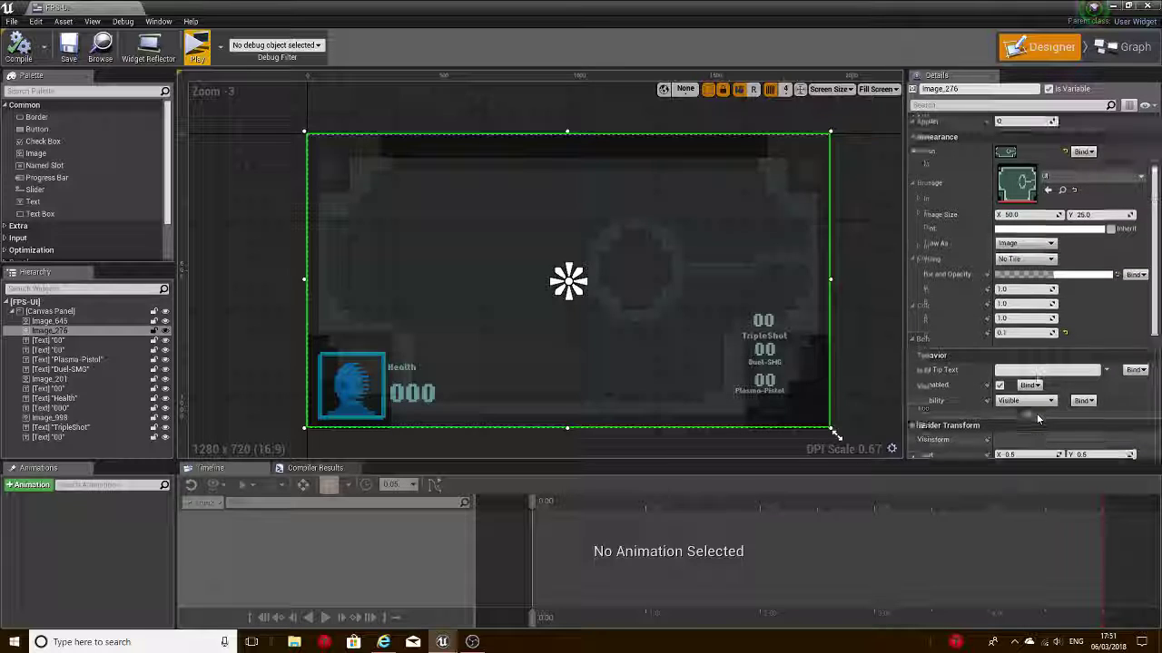
pyautogui.scroll(1, 1037, 413)
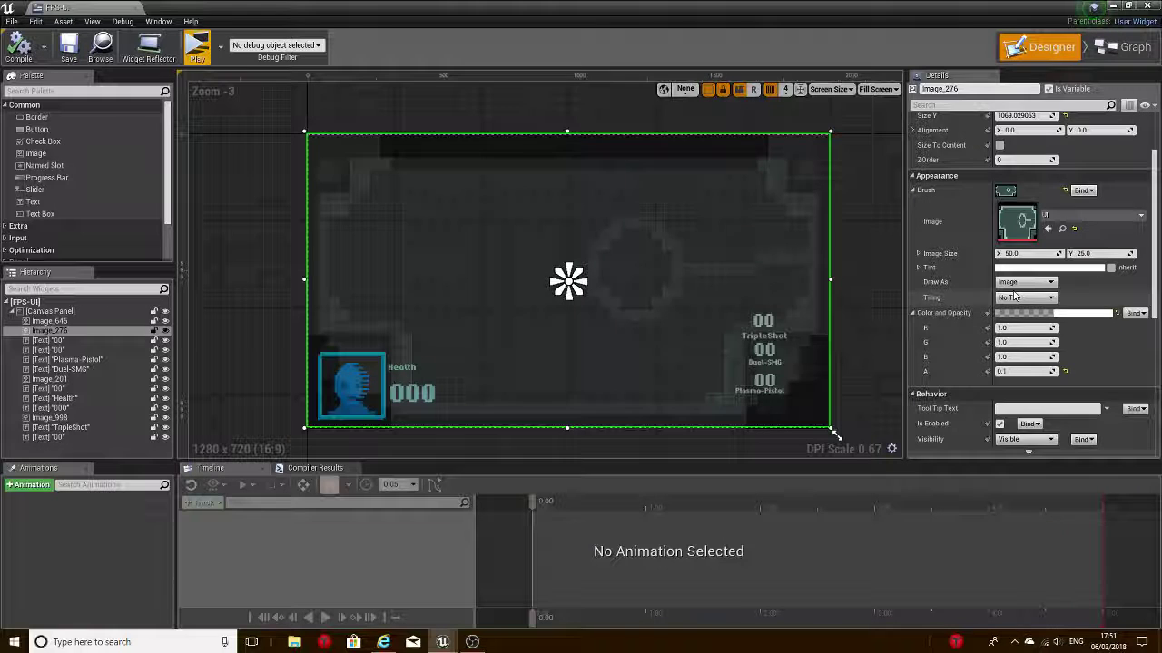
pyautogui.scroll(3, 1012, 282)
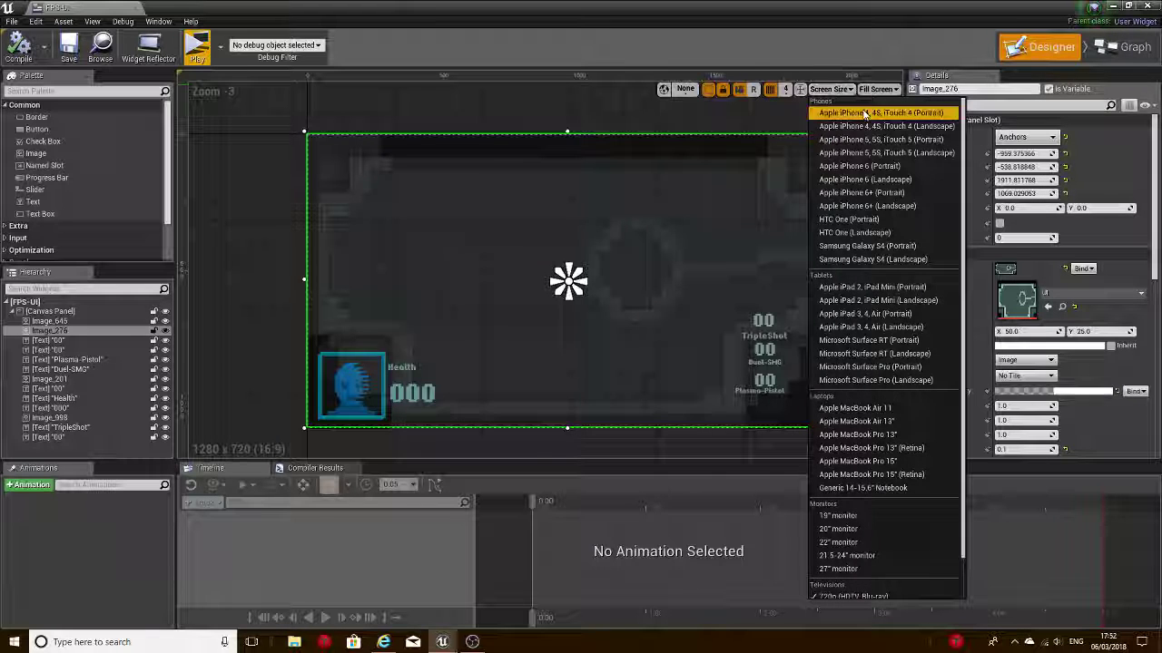
# Preview the HUD at 1080p (1920 × 1080) and center the whole widget in the canvas
pyautogui.scroll(-1, 910, 443)
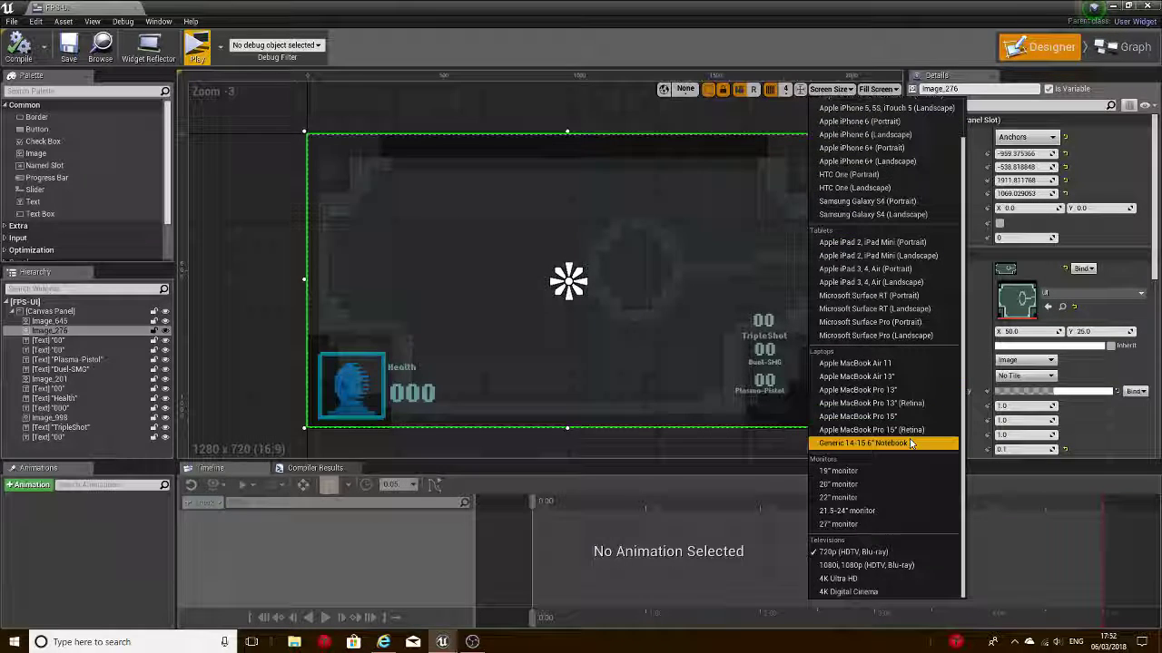
pyautogui.click(899, 566)
pyautogui.scroll(-3, 799, 326)
pyautogui.scroll(-2, 803, 322)
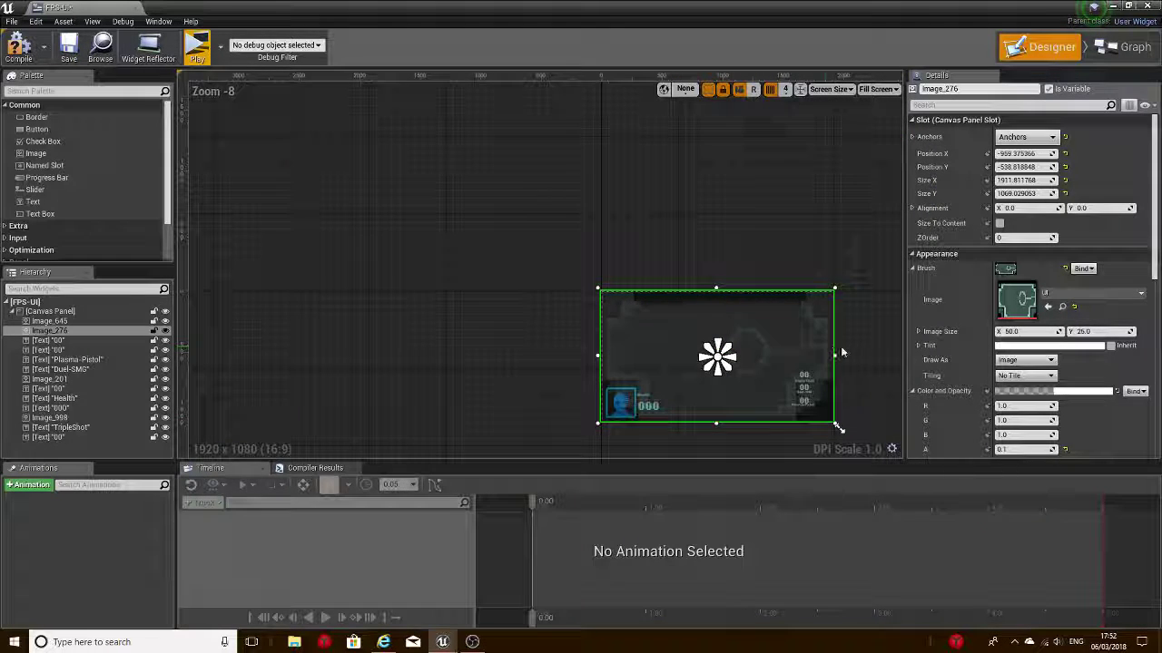
pyautogui.moveTo(806, 317); pyautogui.dragTo(710, 279, button='right')
# Compile the widget blueprint and launch a standalone play-test, walking forward
pyautogui.click(14, 45)
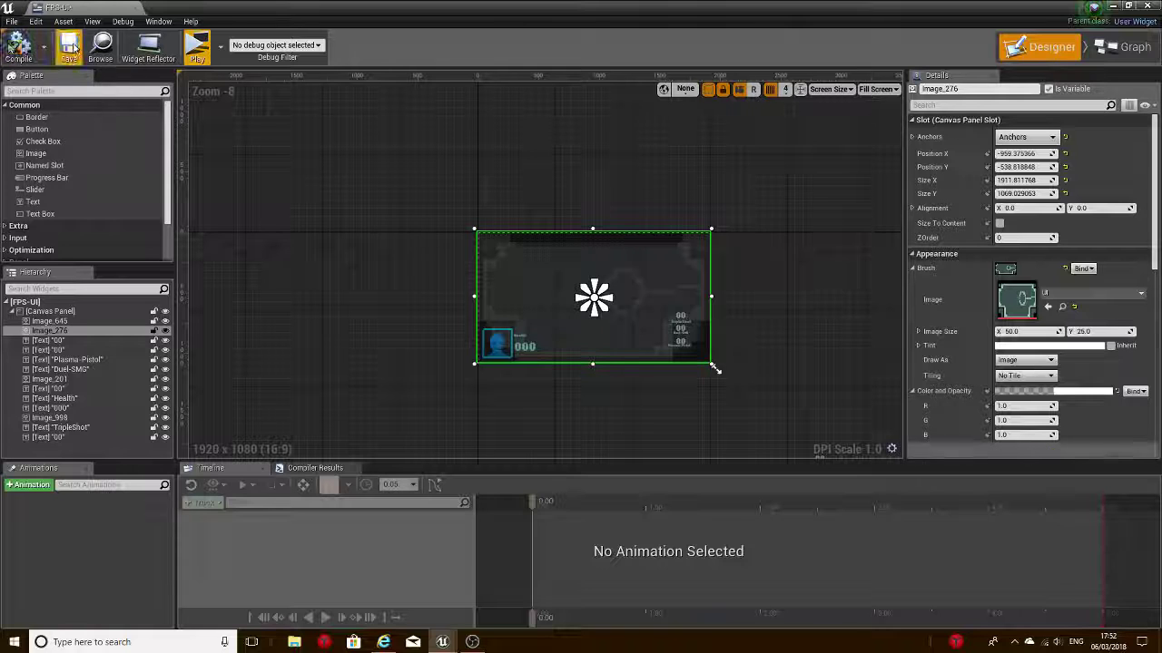
pyautogui.click(197, 46)
pyautogui.press('w')
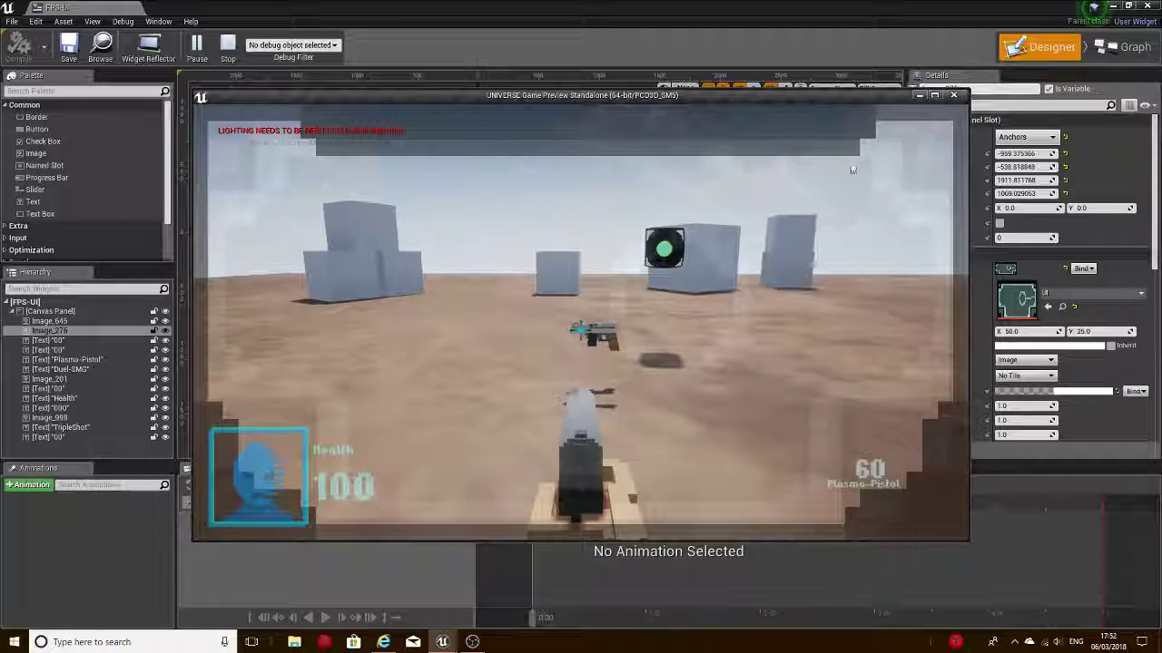
# Play-test the 1080p HUD full screen, then stop the preview
pyautogui.click(937, 95)
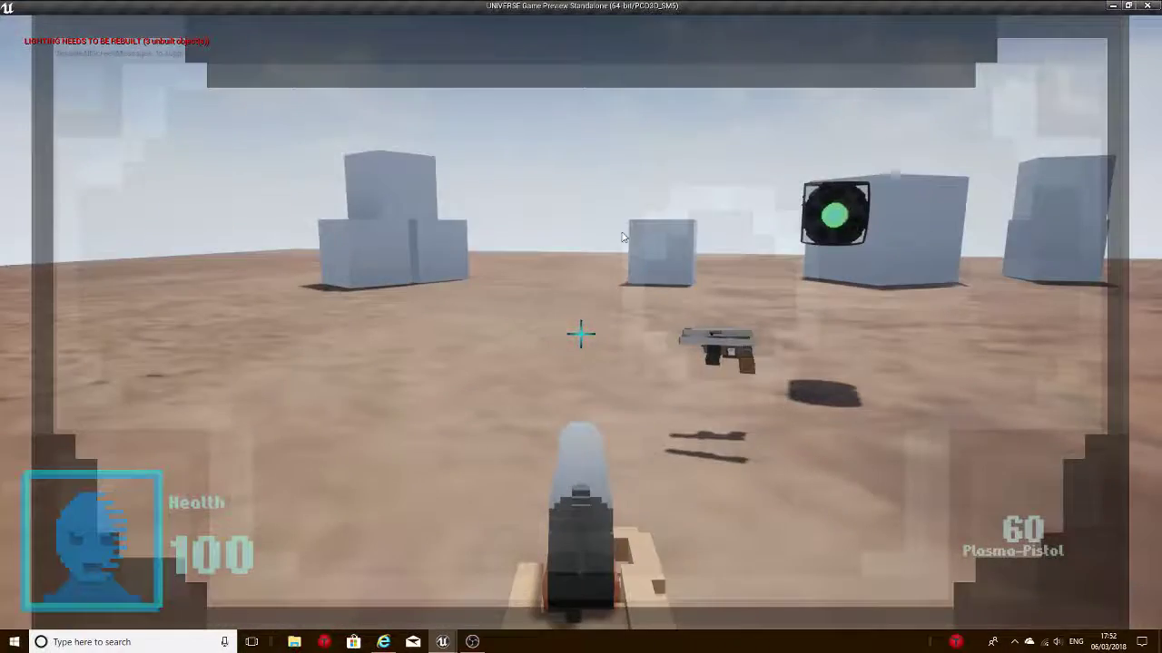
pyautogui.press('Escape')
pyautogui.click(829, 89)
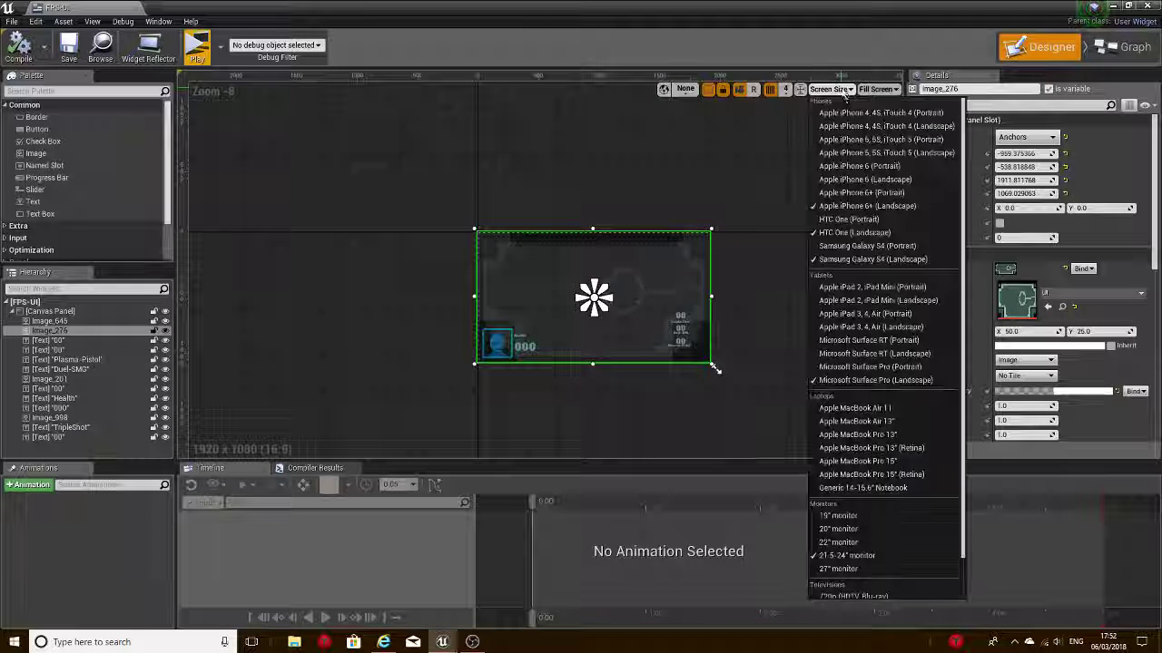
pyautogui.scroll(-1, 874, 526)
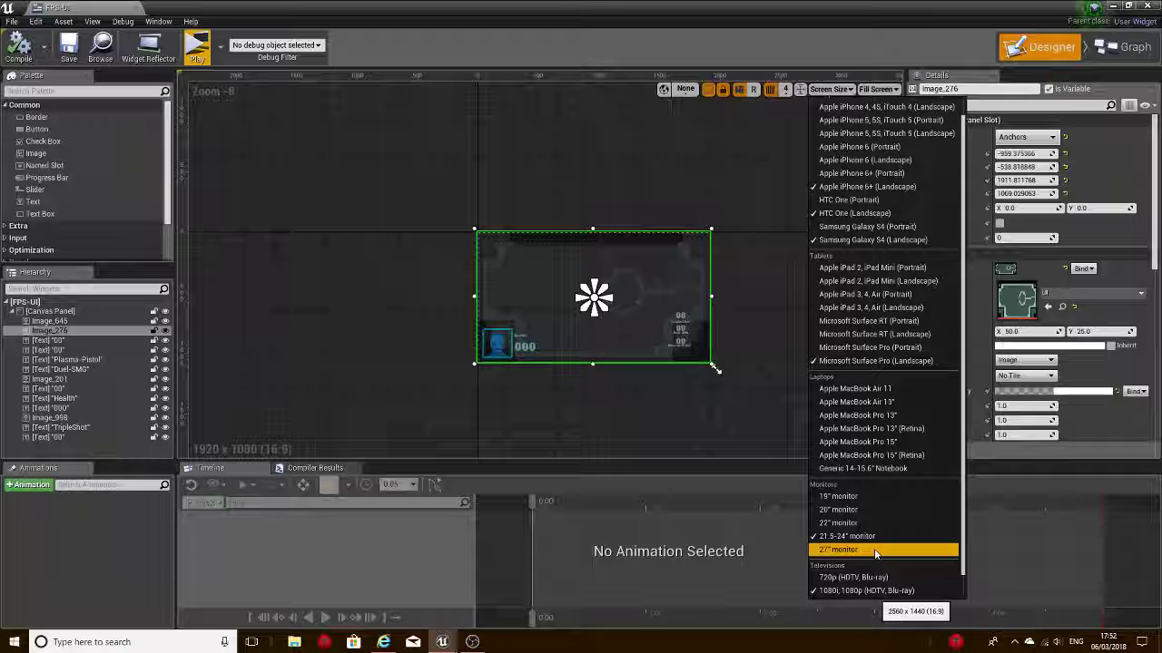
pyautogui.click(873, 550)
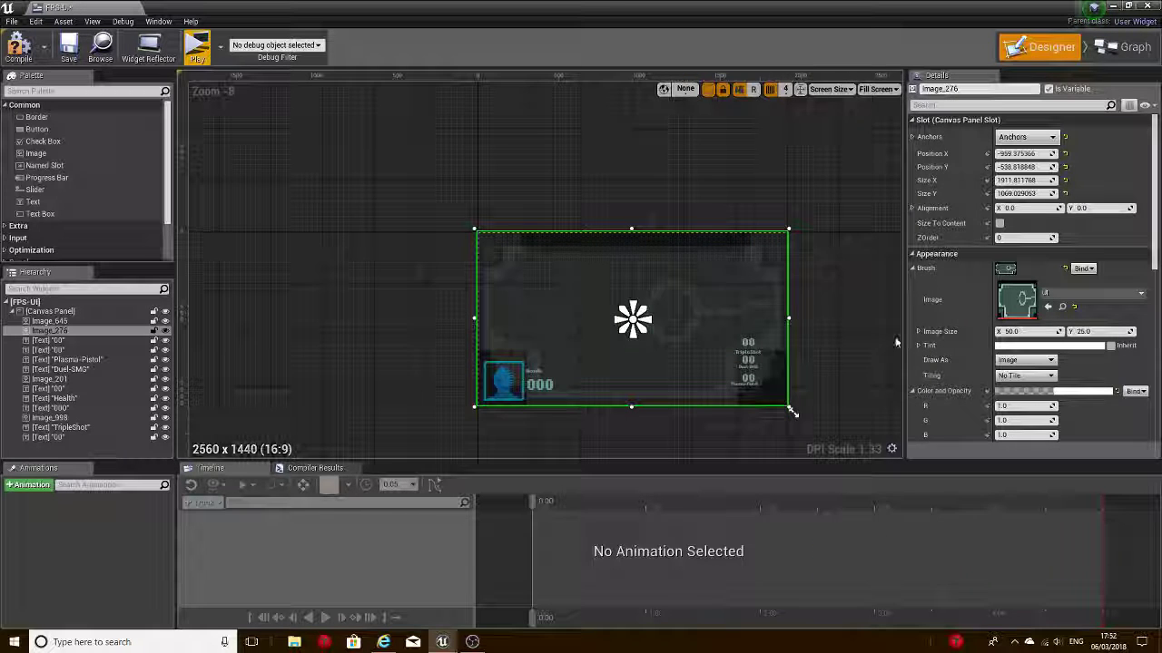
pyautogui.click(827, 89)
pyautogui.scroll(-2, 914, 536)
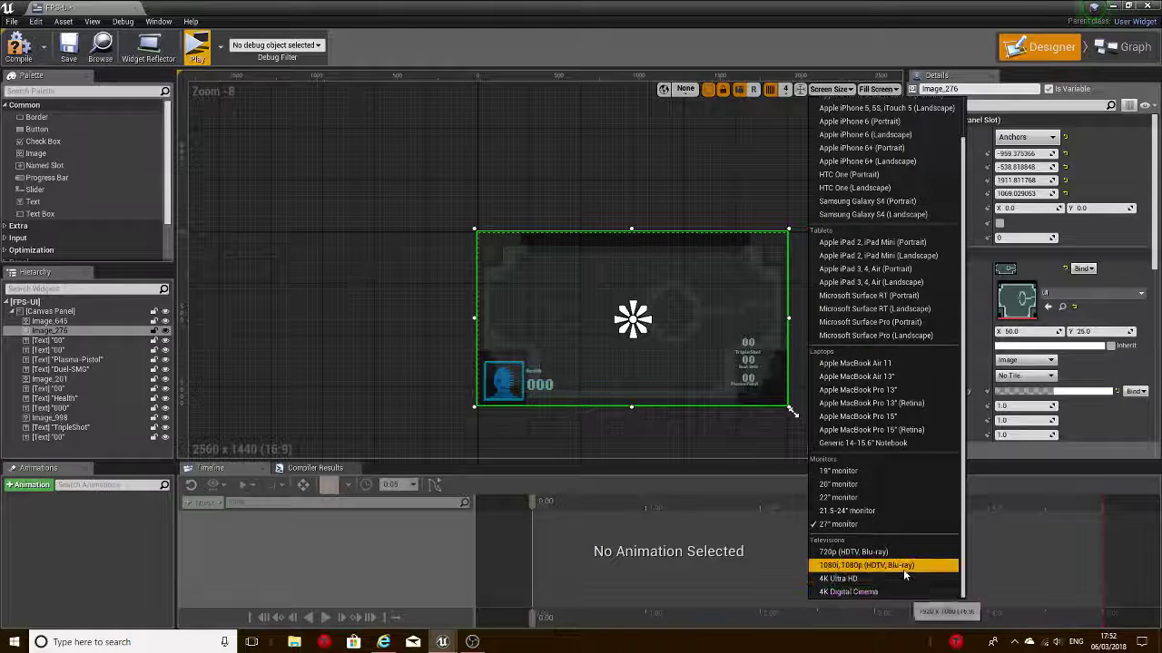
pyautogui.click(903, 566)
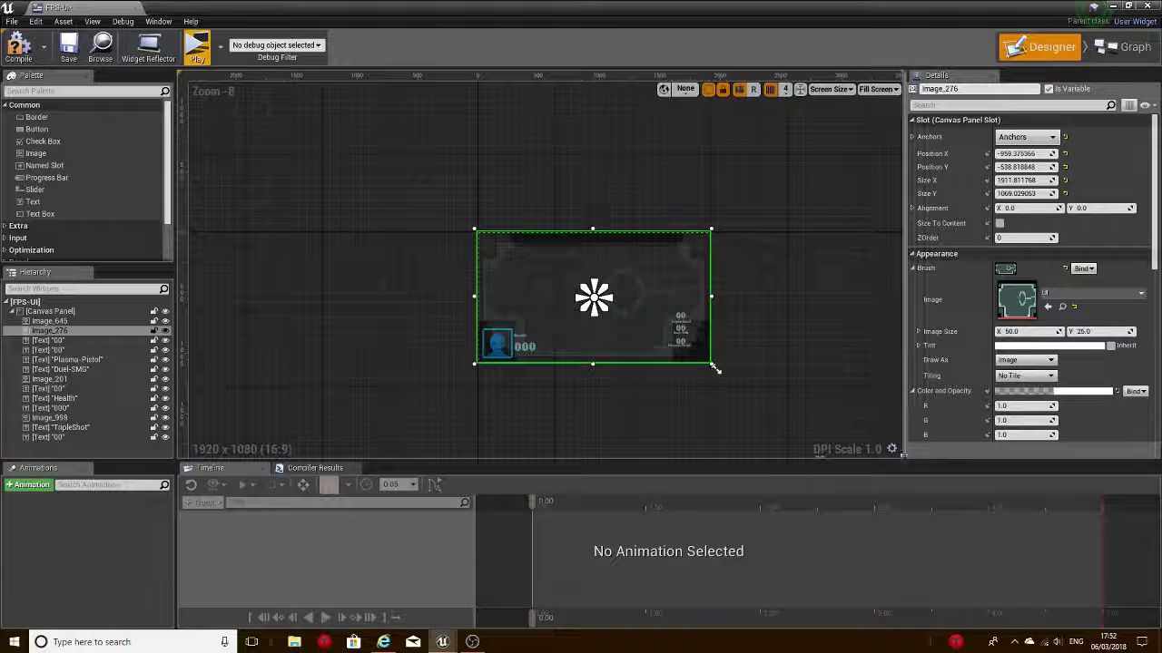
pyautogui.scroll(-2, 715, 367)
pyautogui.scroll(3, 820, 400)
pyautogui.scroll(2, 819, 399)
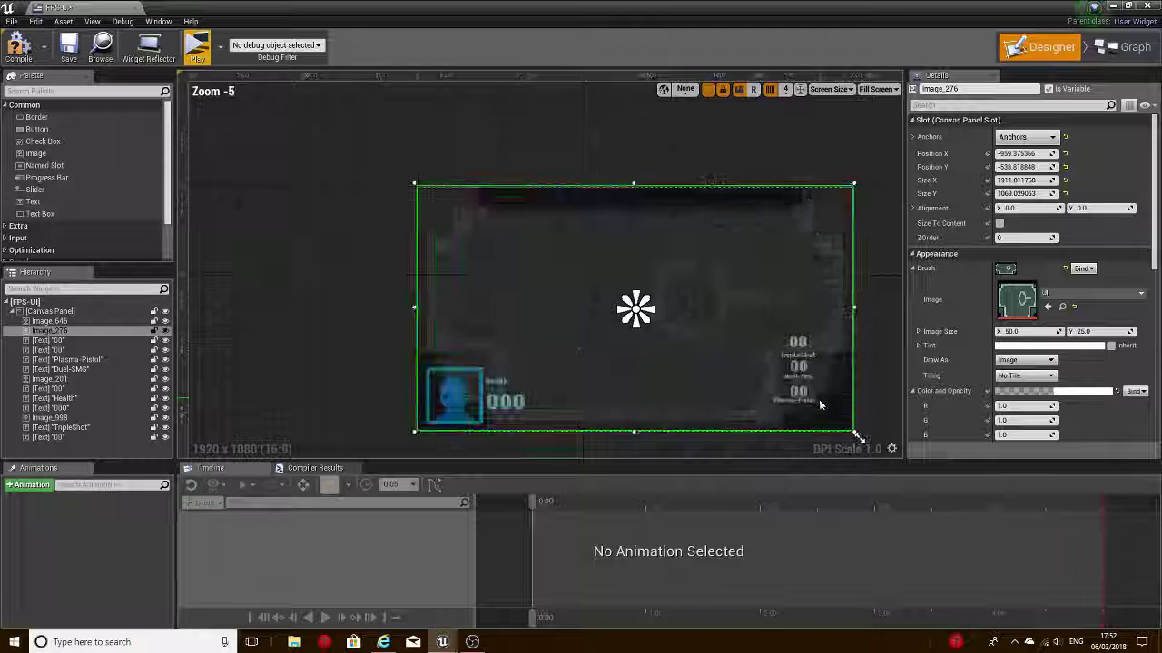
pyautogui.moveTo(819, 400)
pyautogui.mouseDown(button='right')
pyautogui.moveTo(751, 236)
pyautogui.moveTo(811, 347)
pyautogui.mouseUp(button='right')
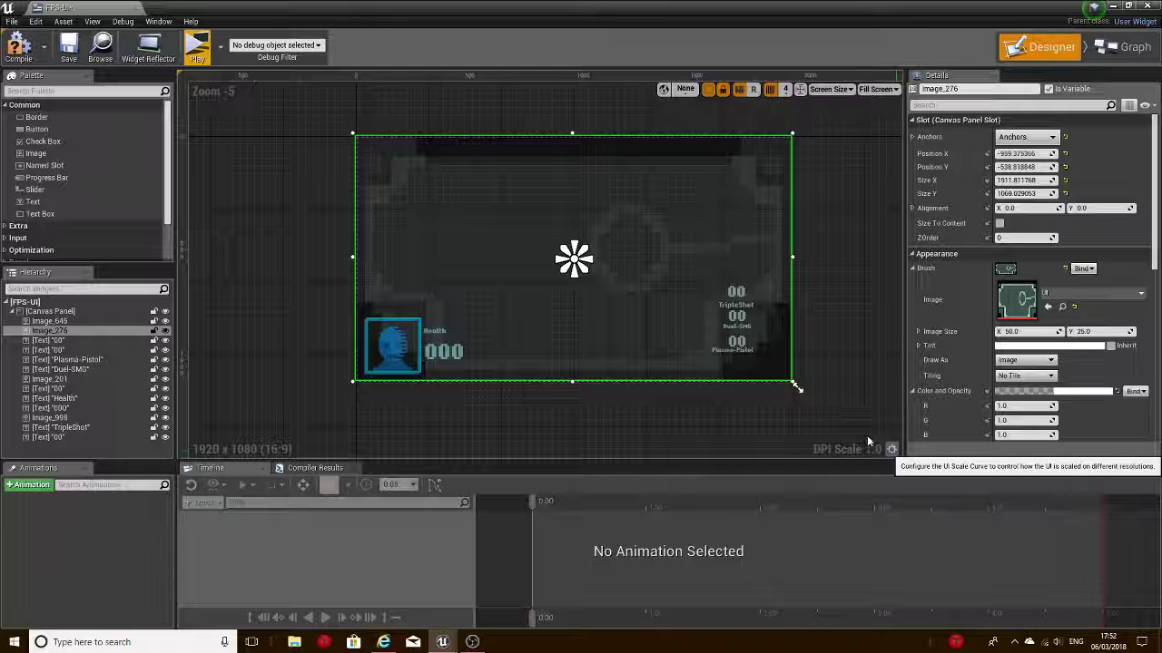
pyautogui.click(868, 442)
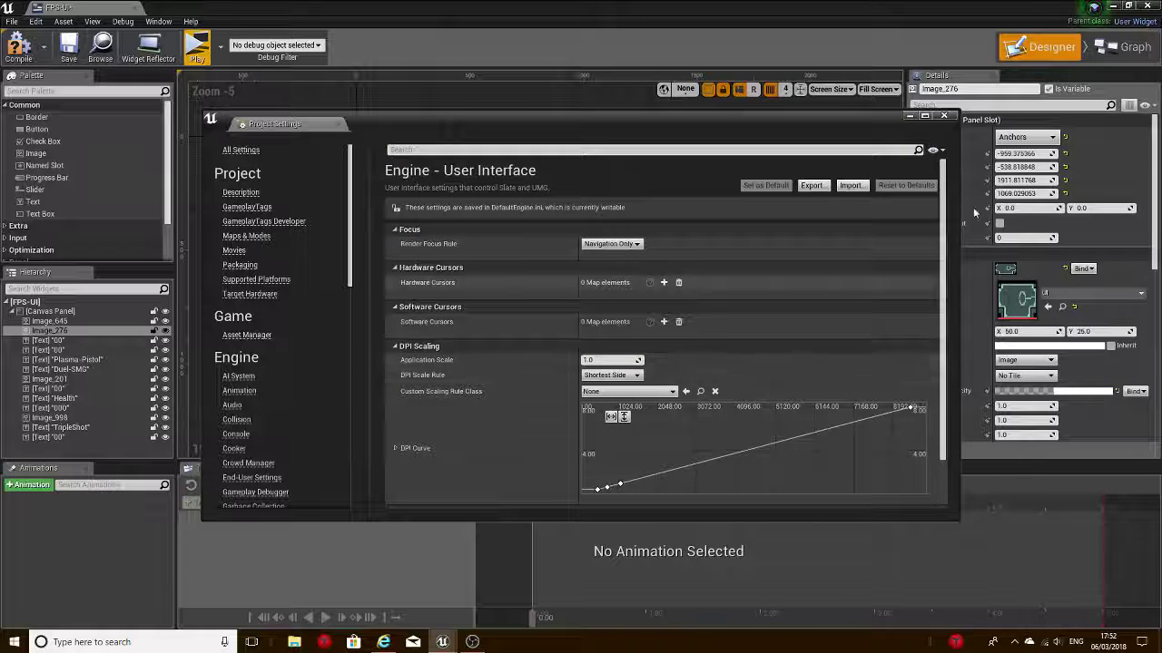
pyautogui.click(944, 116)
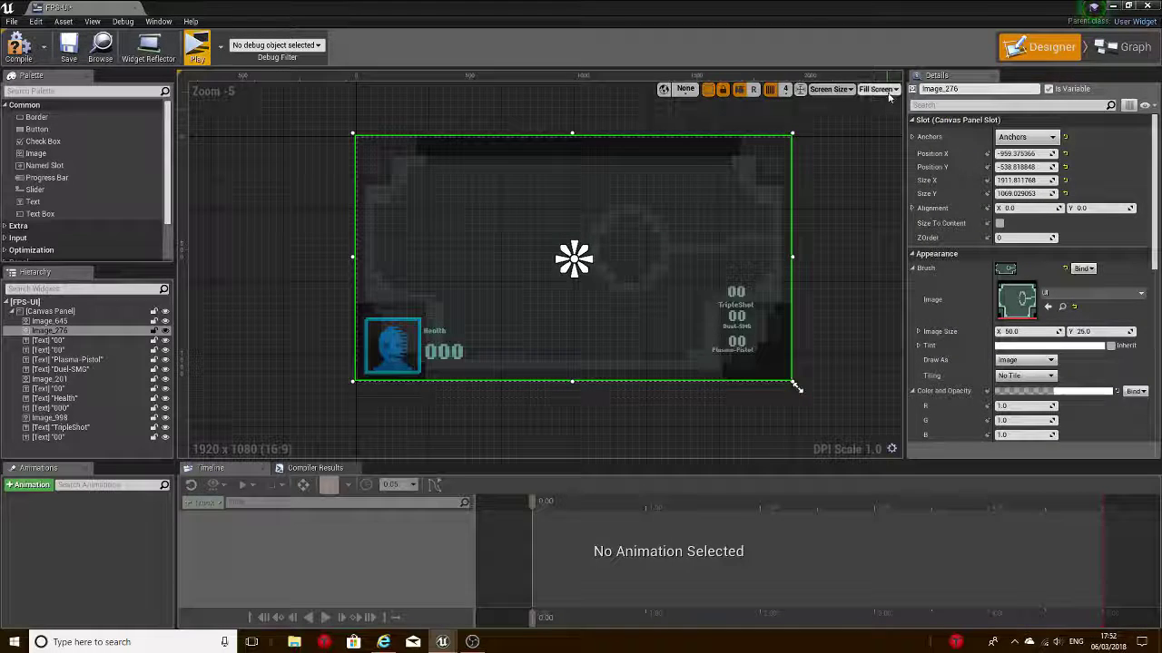
pyautogui.click(879, 89)
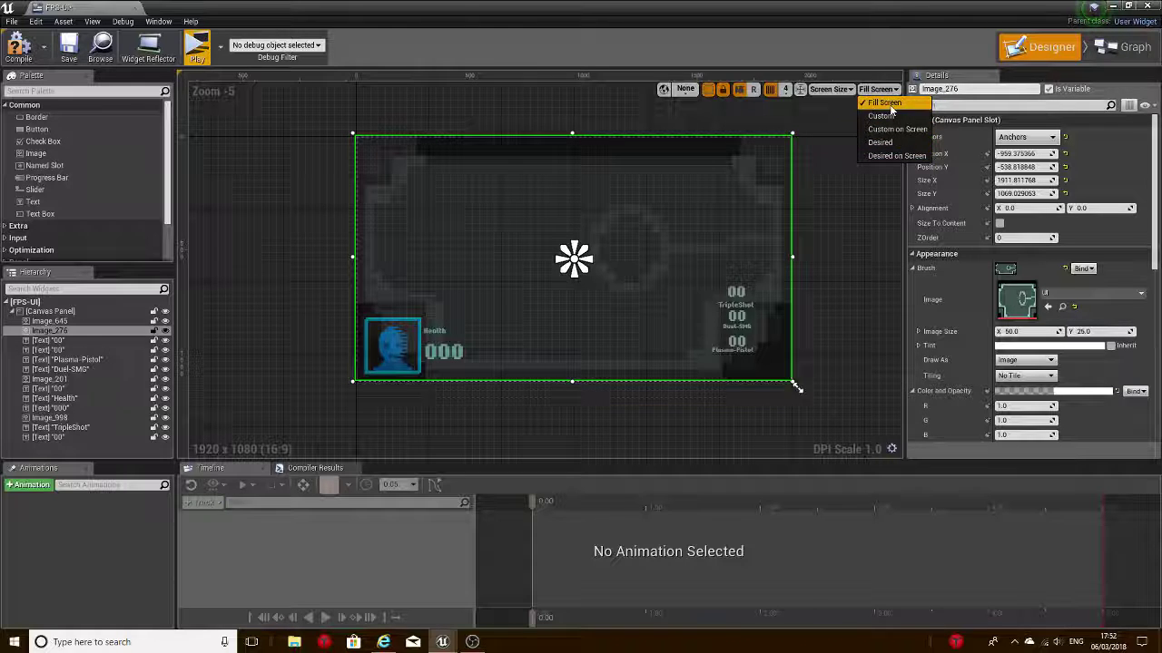
pyautogui.click(889, 104)
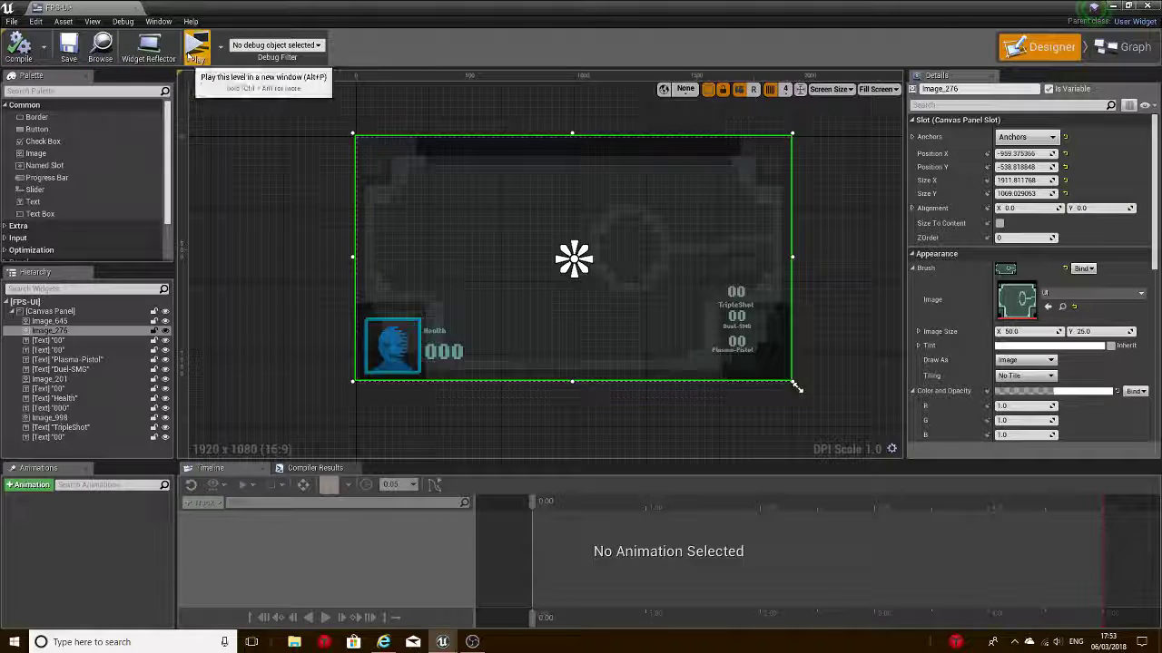
# Play-test the HUD firing the pistol and Duel-SMG to check ammo, then stop and save FPS-UI
pyautogui.click(196, 47)
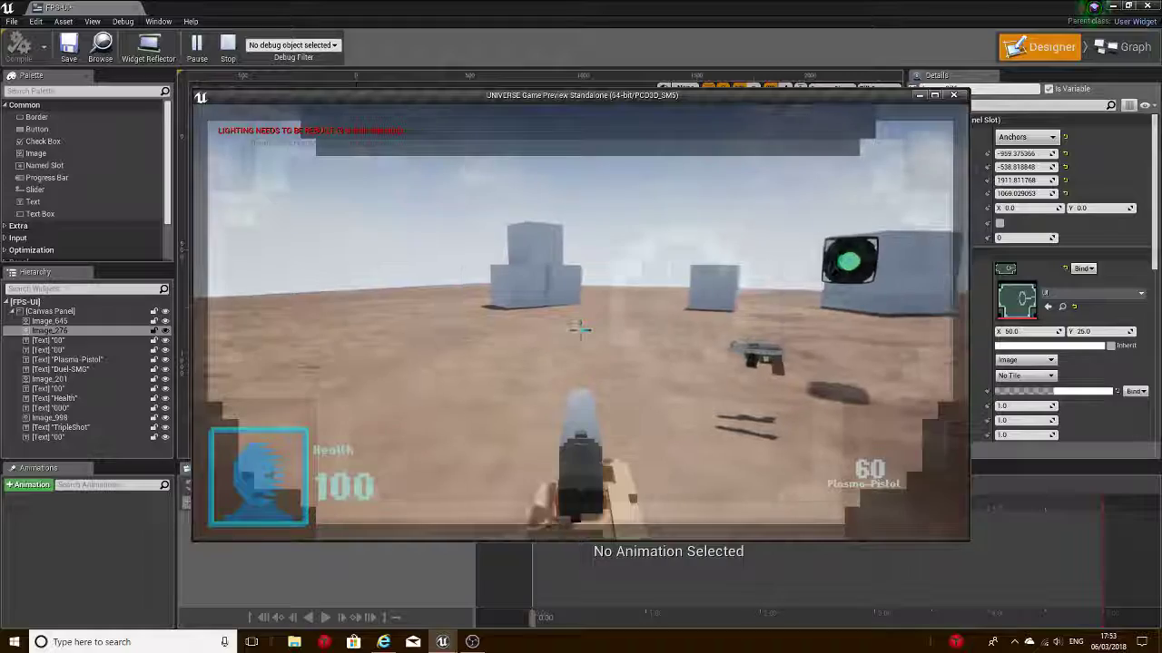
pyautogui.click(581, 332)
pyautogui.click(581, 331)
pyautogui.press('2')
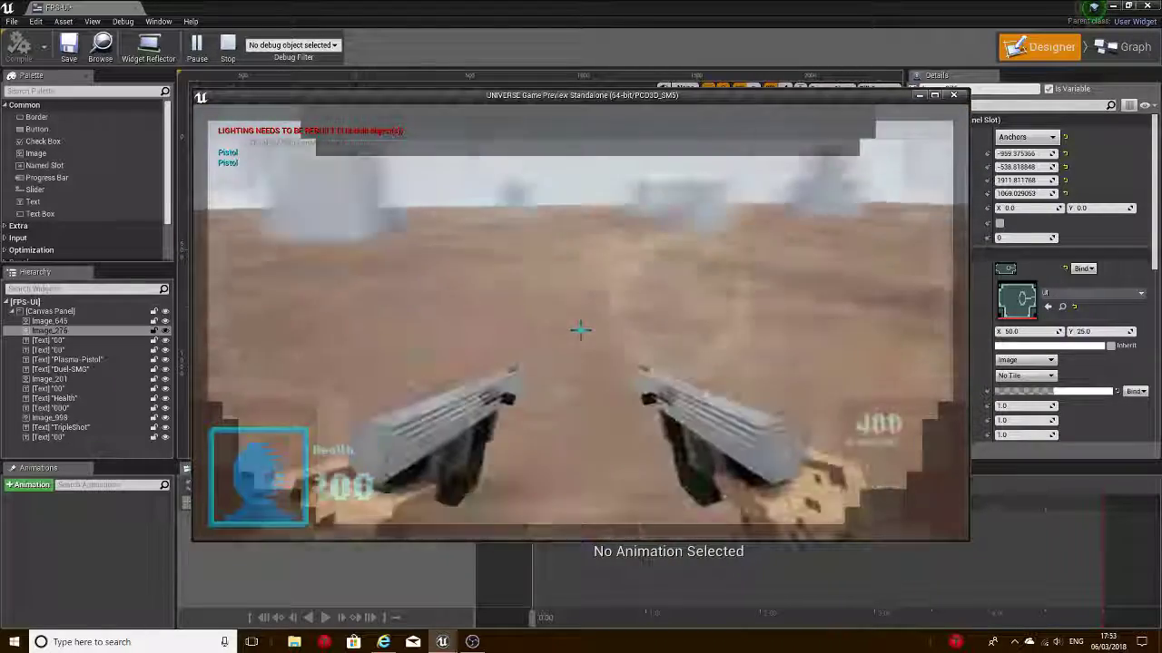
pyautogui.press('w')
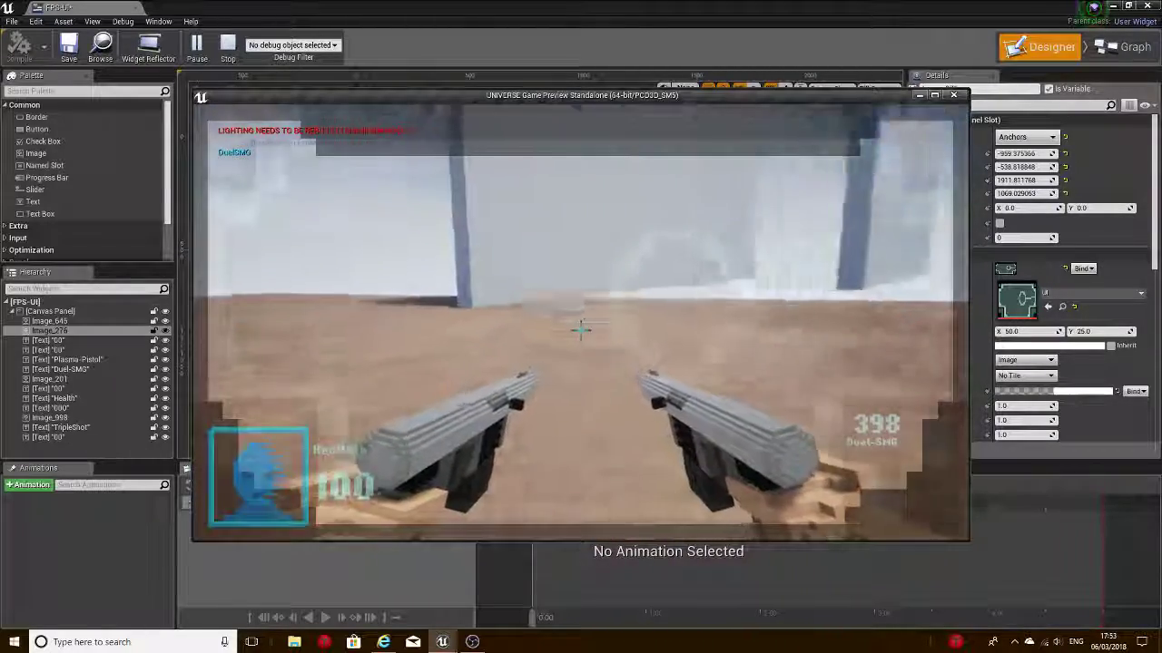
pyautogui.press('w')
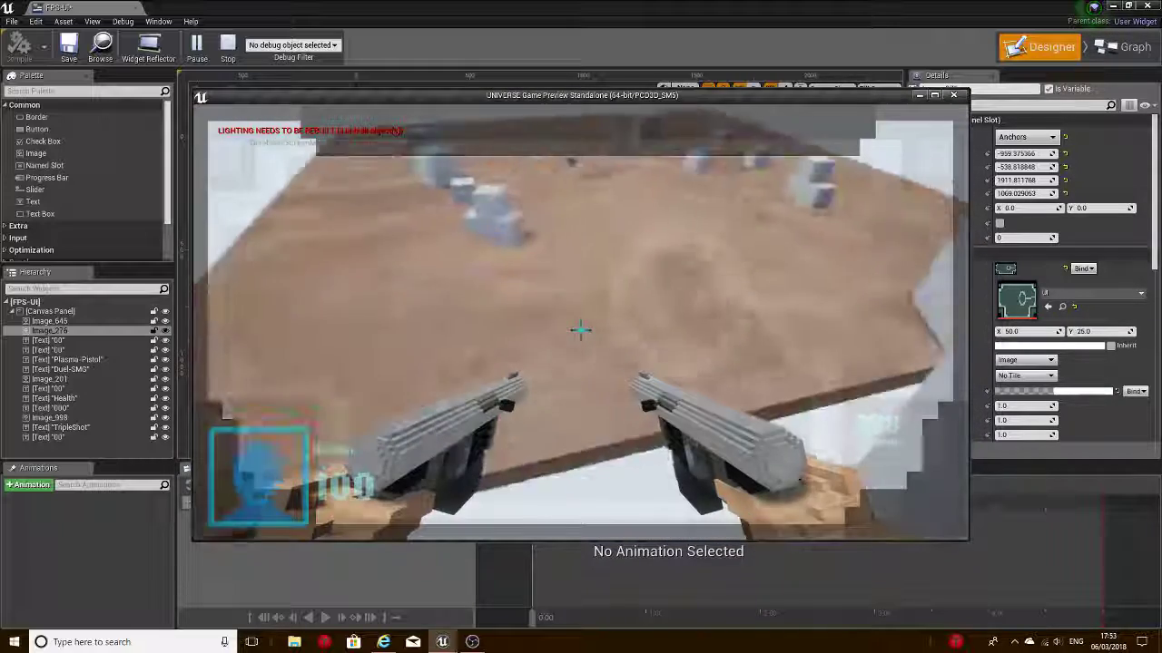
pyautogui.press('1')
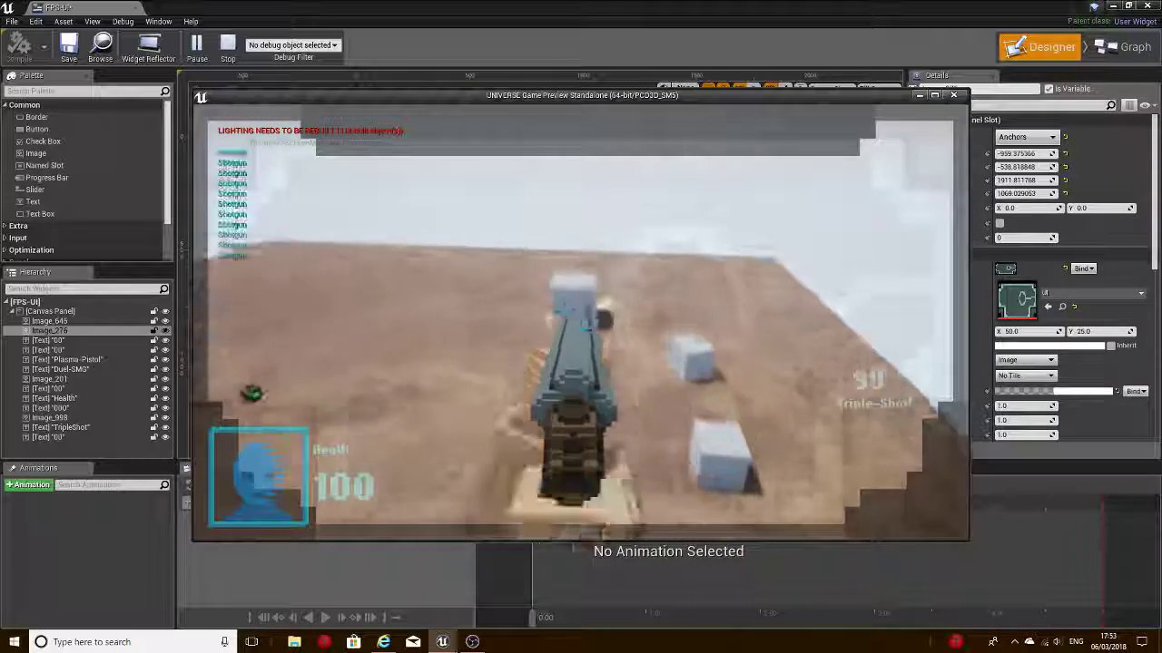
pyautogui.click(579, 329)
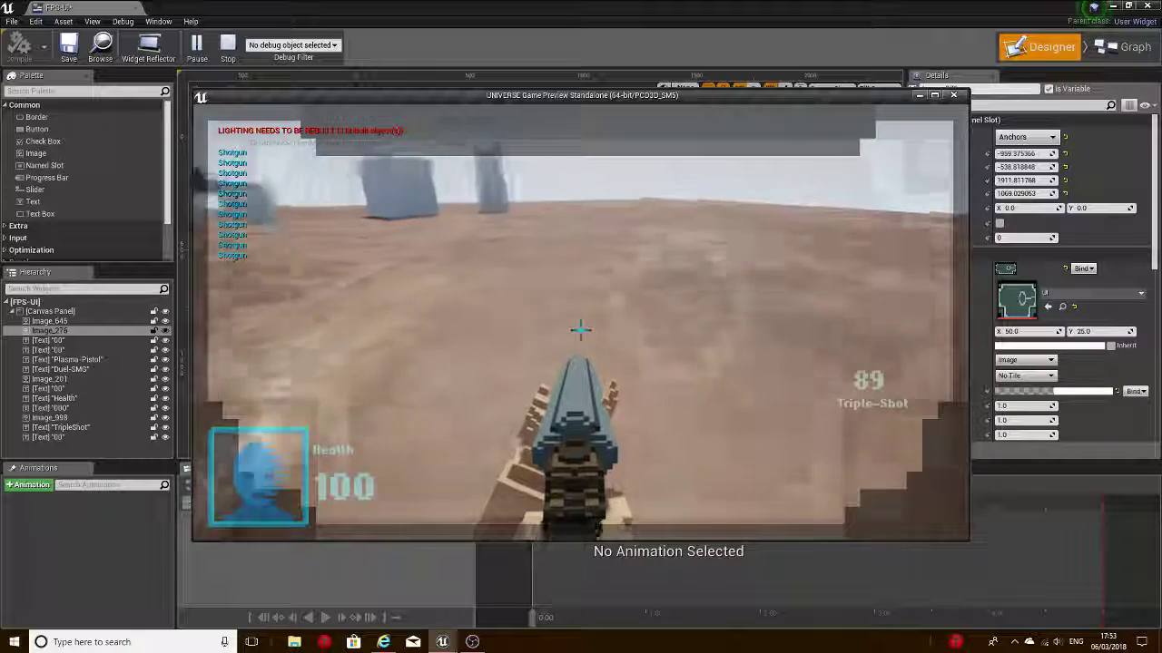
pyautogui.press('Escape')
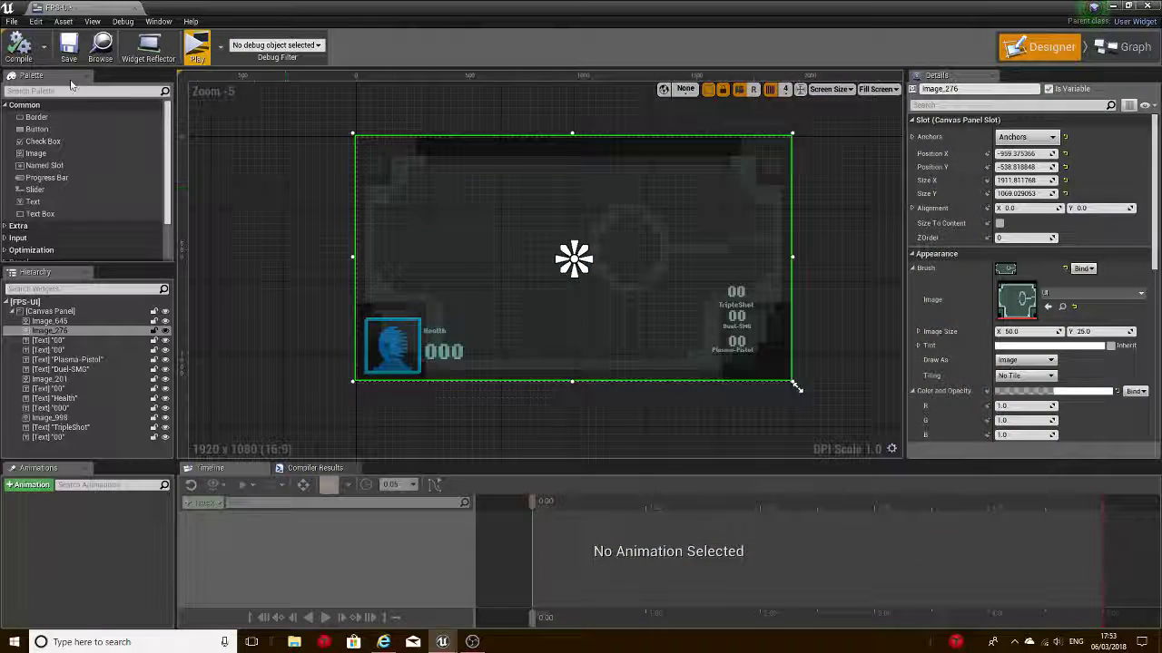
pyautogui.click(70, 50)
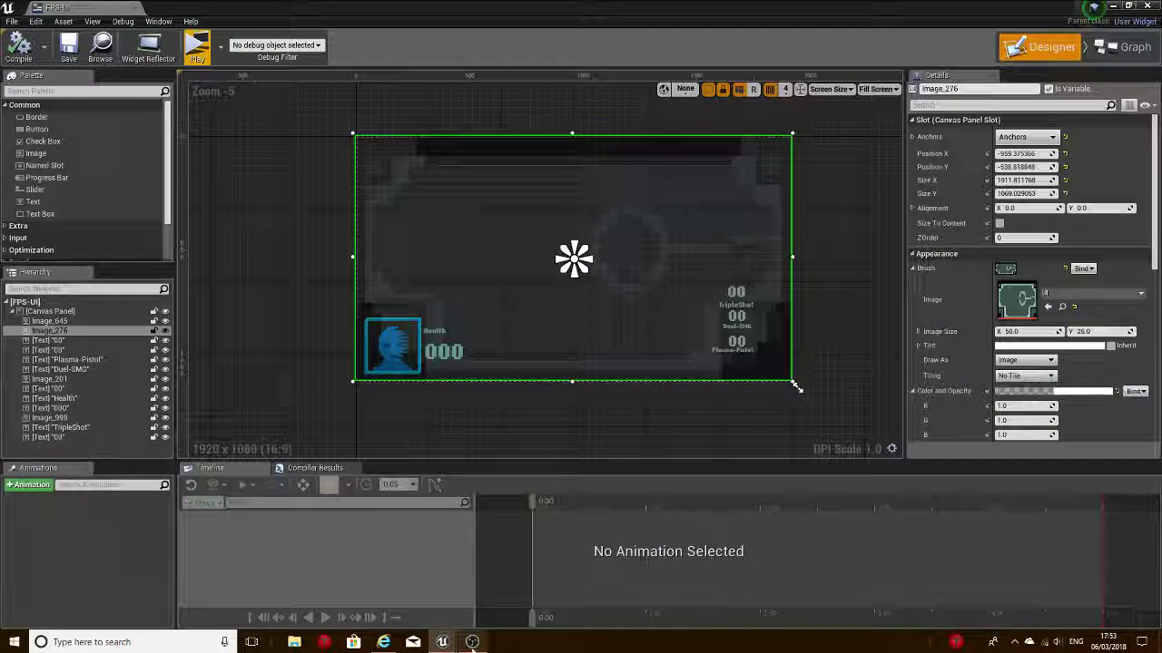